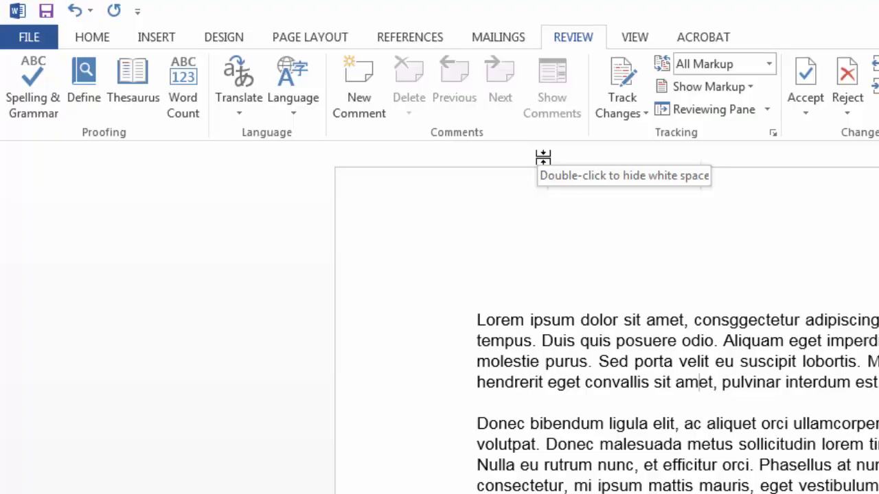
# Step: Hide the white space between pages, look at the page break, and show the white space again
pyautogui.doubleClick(542, 157)
pyautogui.scroll(-5, 290, 159)
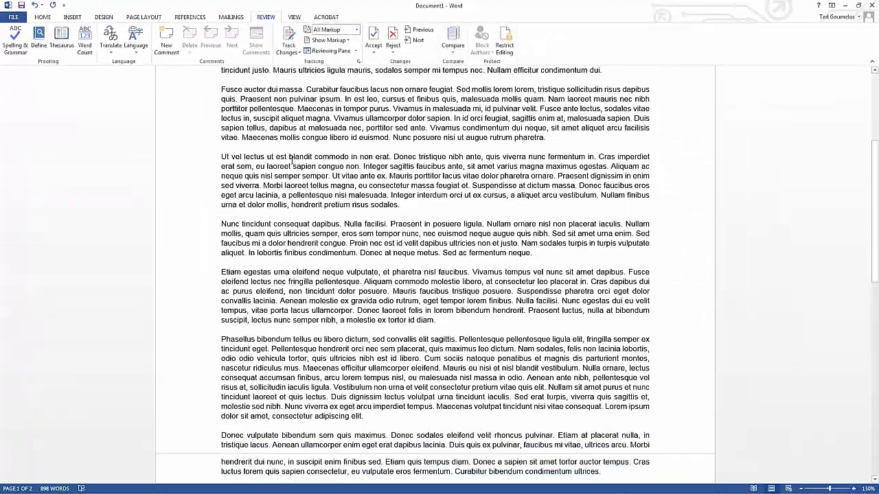
pyautogui.scroll(-5, 290, 159)
pyautogui.moveTo(255, 199); pyautogui.dragTo(282, 292)
pyautogui.click(278, 215)
pyautogui.scroll(9, 305, 205)
pyautogui.scroll(2, 305, 204)
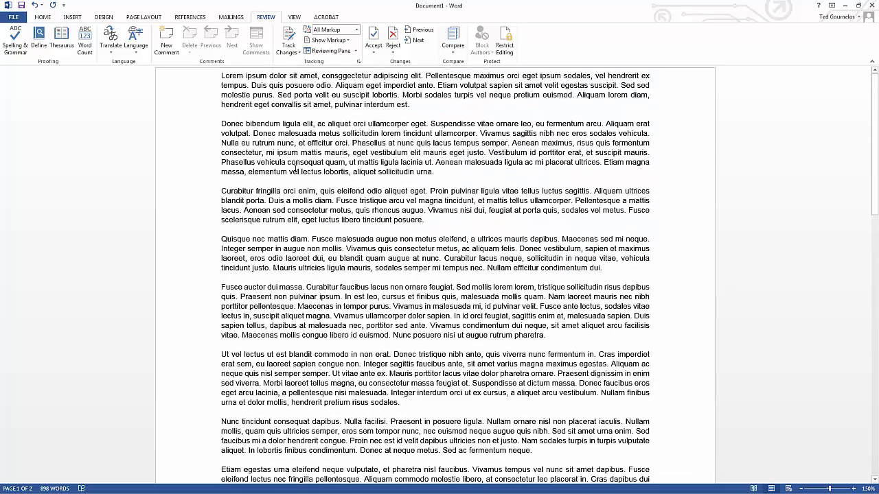
pyautogui.doubleClick(249, 67)
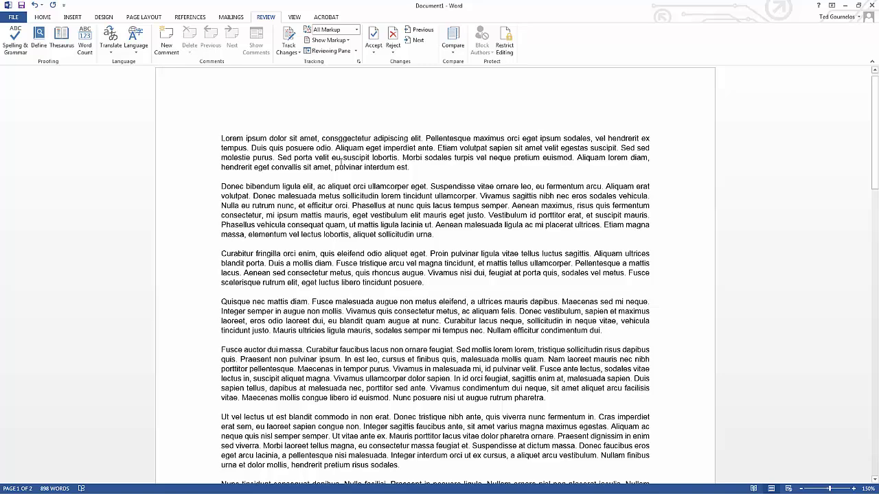
pyautogui.scroll(1, 334, 160)
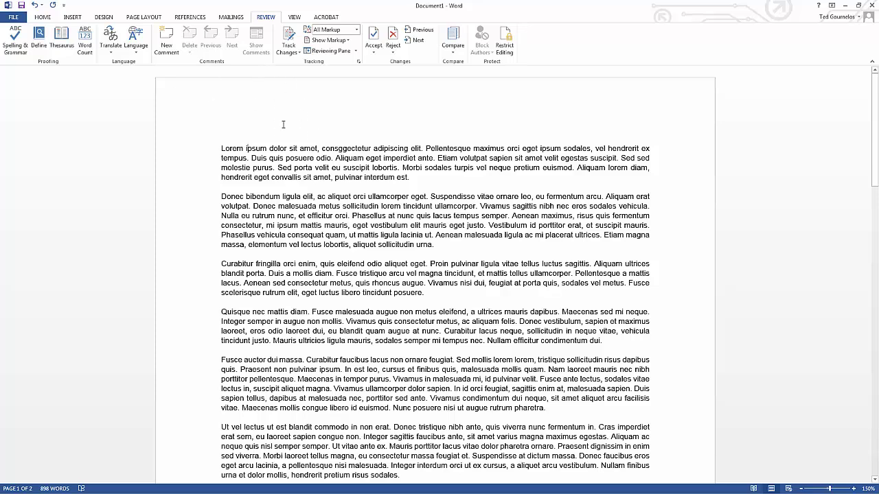
# Step: Open the first page's header for editing and look over the header and footer areas of both pages
pyautogui.doubleClick(334, 108)
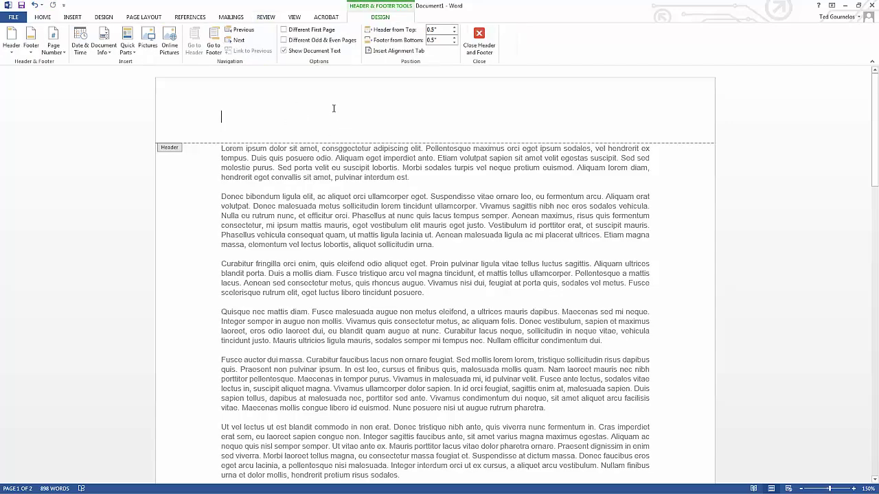
pyautogui.scroll(-20, 316, 116)
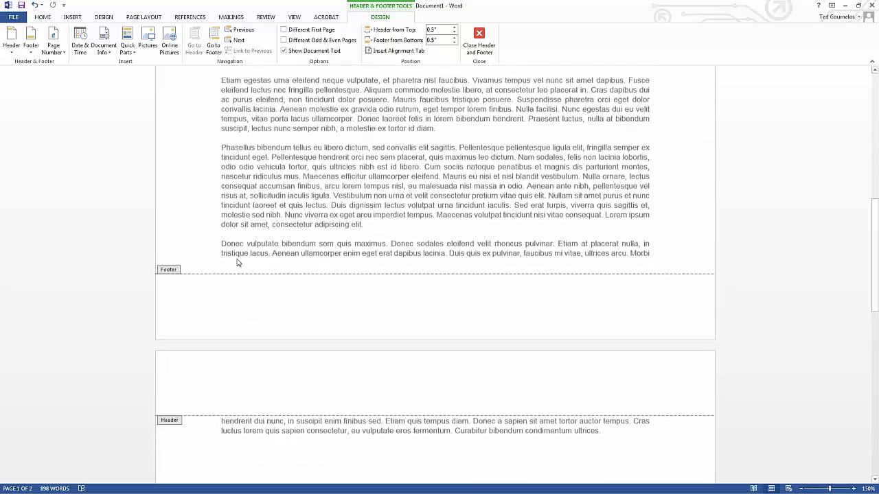
pyautogui.scroll(20, 258, 299)
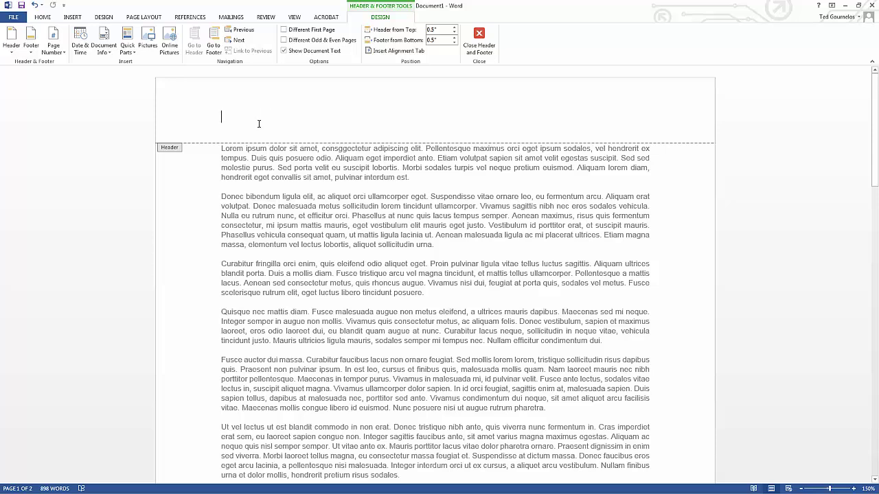
# Step: Enter the author's surname followed by "– Paper 1" in the header and place the cursor at the header's right edge
pyautogui.write('Gournelos')
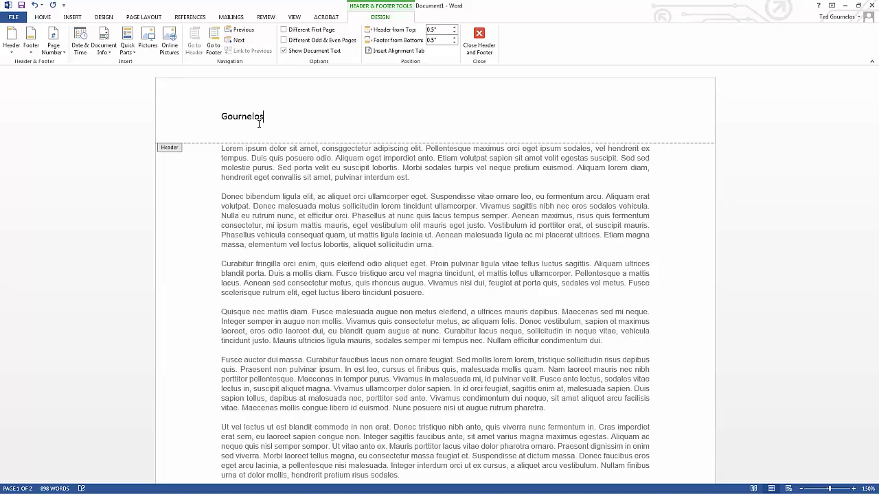
pyautogui.write(' - Paper 1')
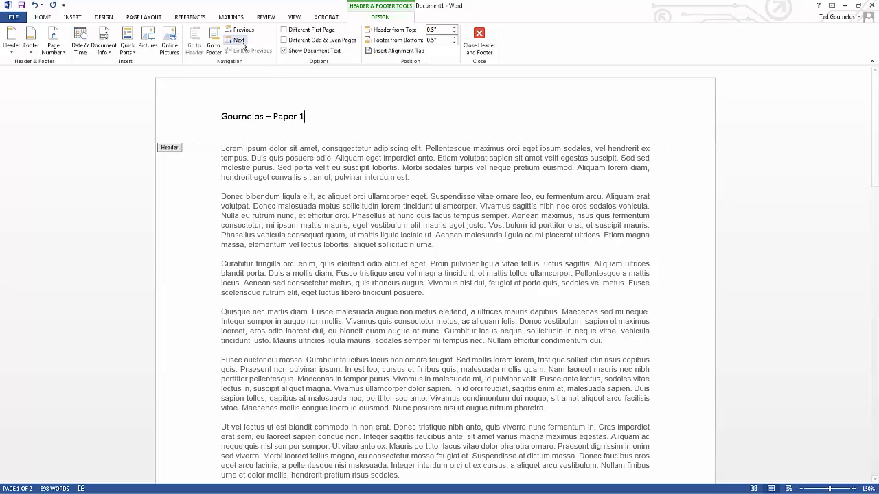
pyautogui.doubleClick(640, 120)
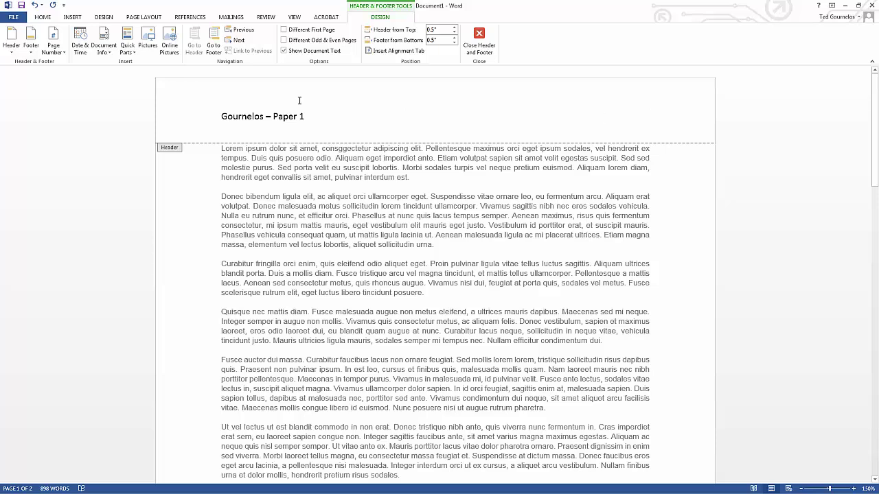
# Step: Insert a page number at the top of the page using the Plain Number 3 style
pyautogui.click(55, 50)
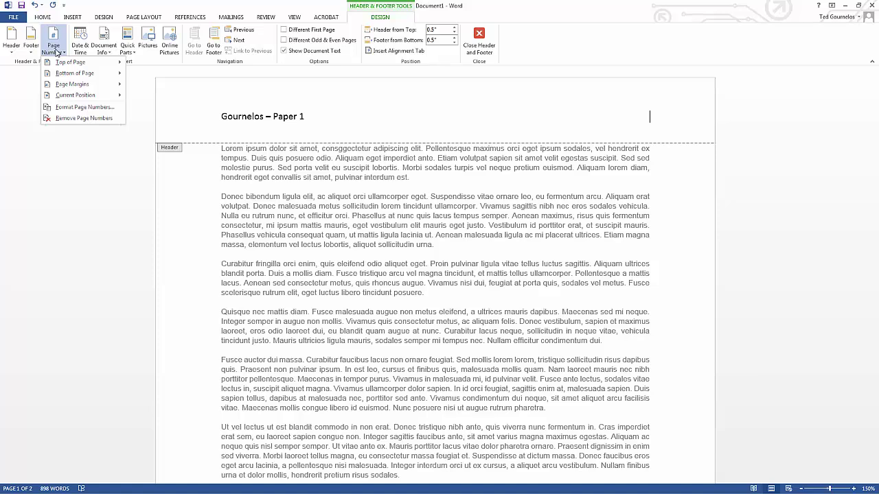
pyautogui.moveTo(64, 65)
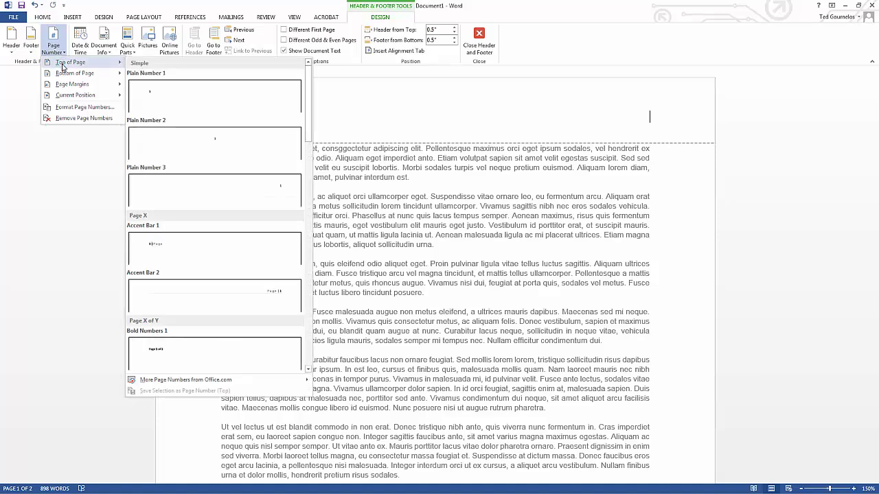
pyautogui.click(234, 191)
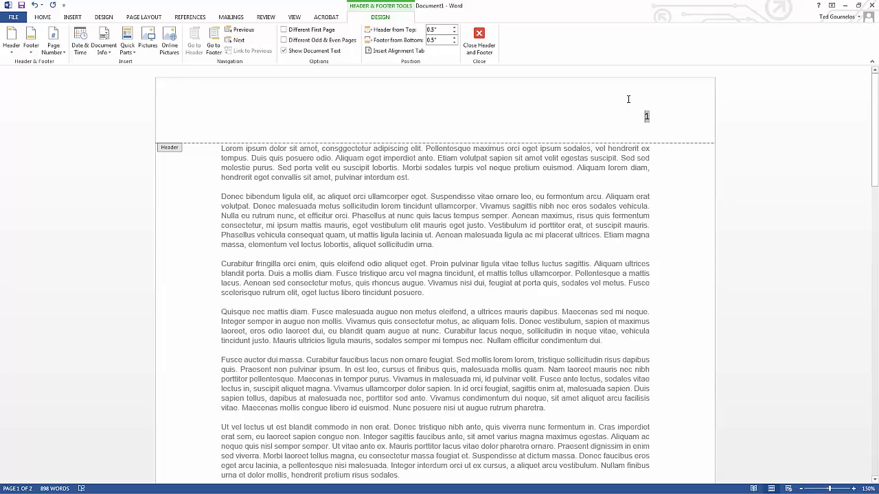
# Step: Enter the author's surname and "– Paper 1" before the page number, tabbed apart so the text sits at the left margin
pyautogui.write('Gournelos')
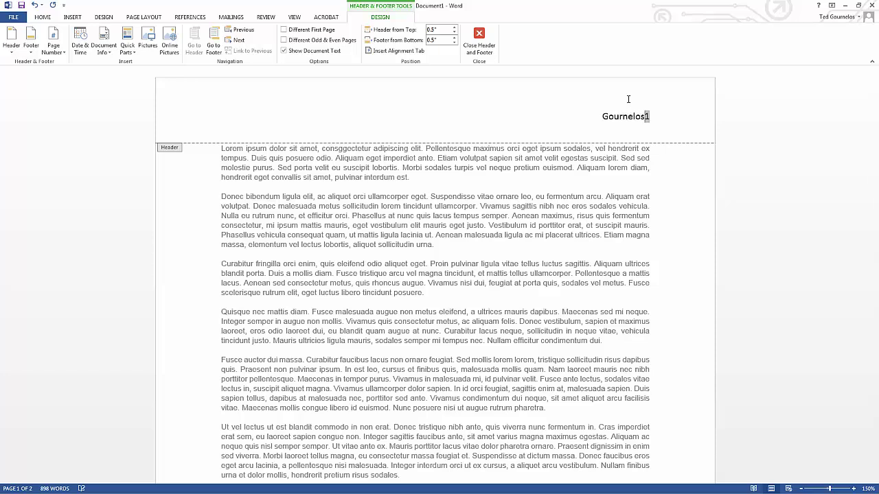
pyautogui.write(' - Paper 1 1')
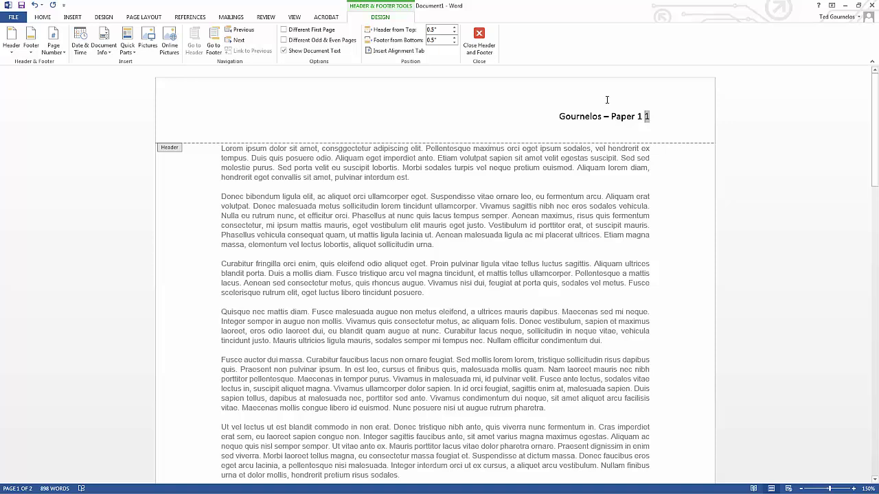
pyautogui.press('Tab')
pyautogui.press('Tab')
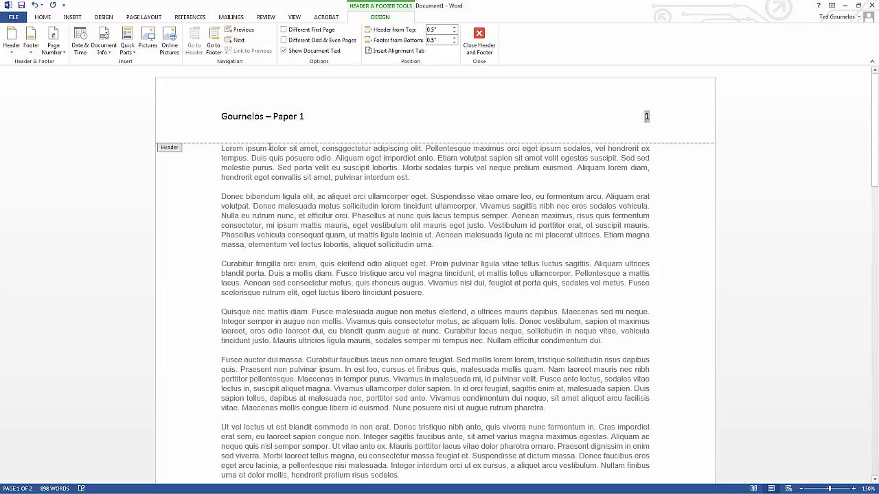
# Step: Check the header on page 2 and return from the header to the body text
pyautogui.scroll(-10, 275, 178)
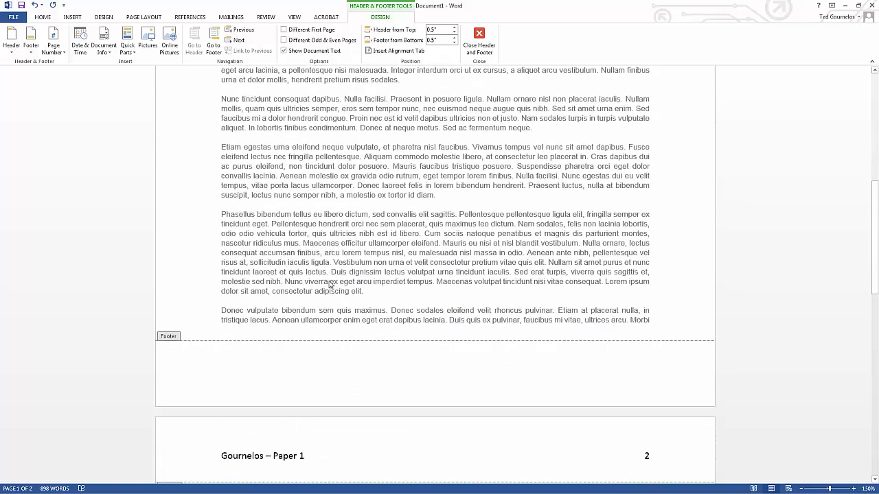
pyautogui.scroll(-2, 332, 281)
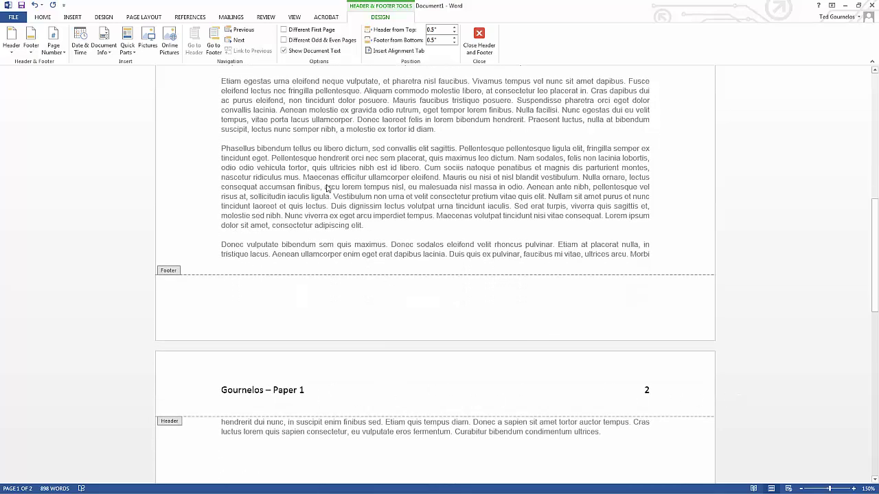
pyautogui.scroll(14, 328, 209)
pyautogui.doubleClick(335, 238)
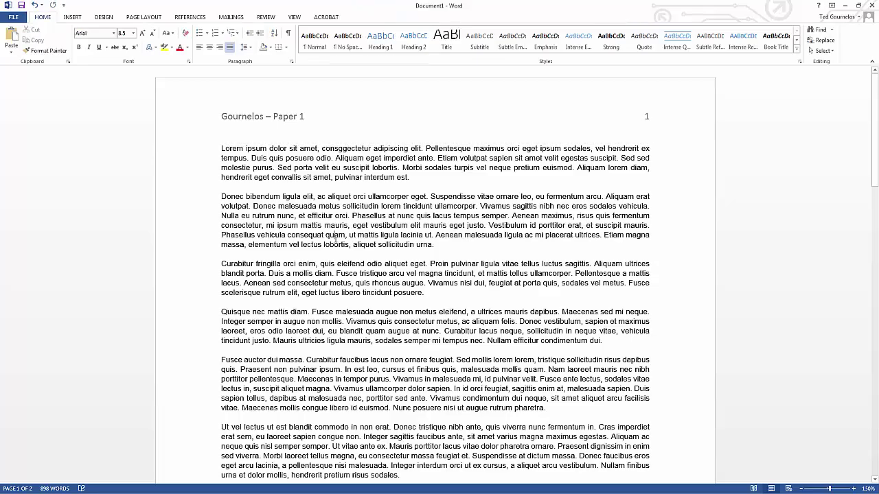
# Step: Look over the header on both pages and view the Different First Page option in header editing
pyautogui.scroll(-15, 346, 227)
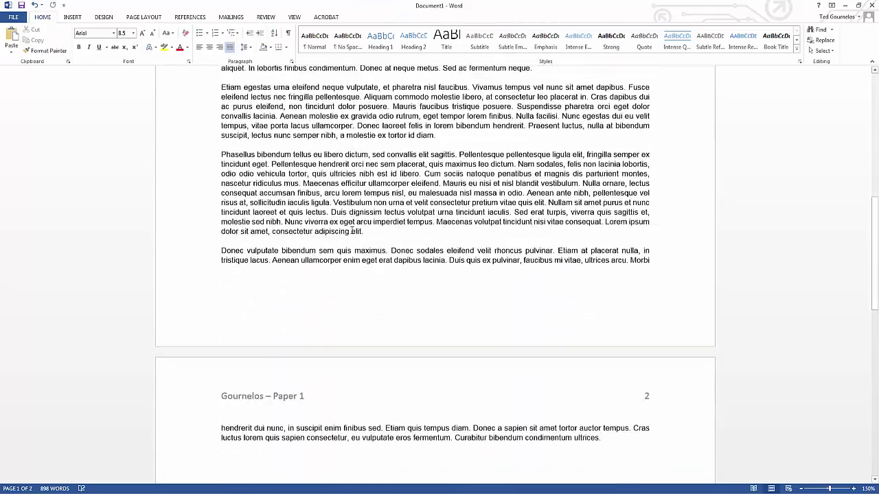
pyautogui.scroll(15, 411, 166)
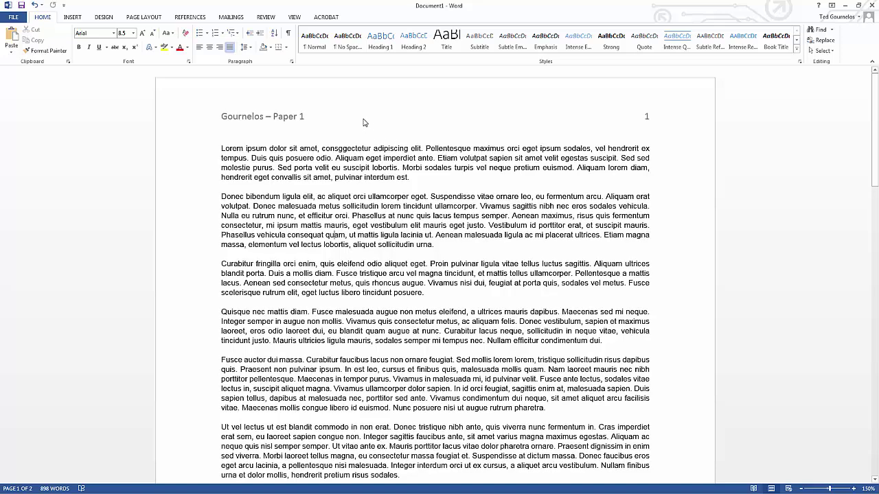
pyautogui.doubleClick(363, 119)
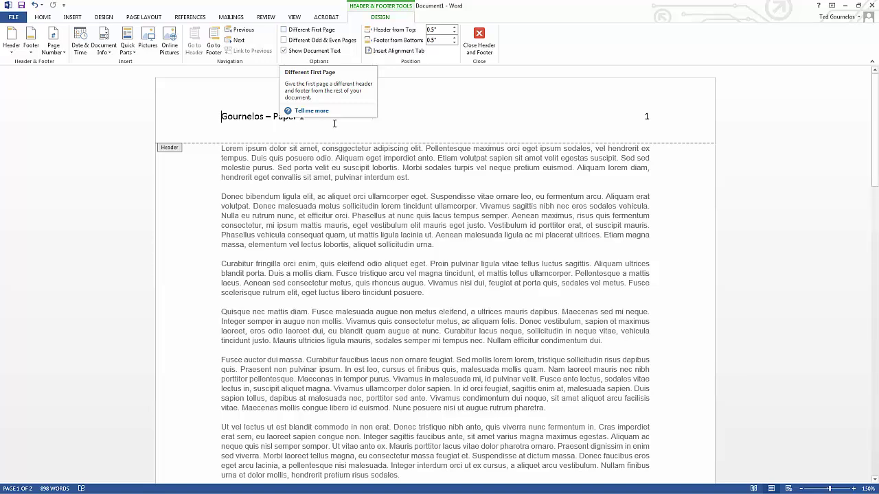
pyautogui.doubleClick(358, 184)
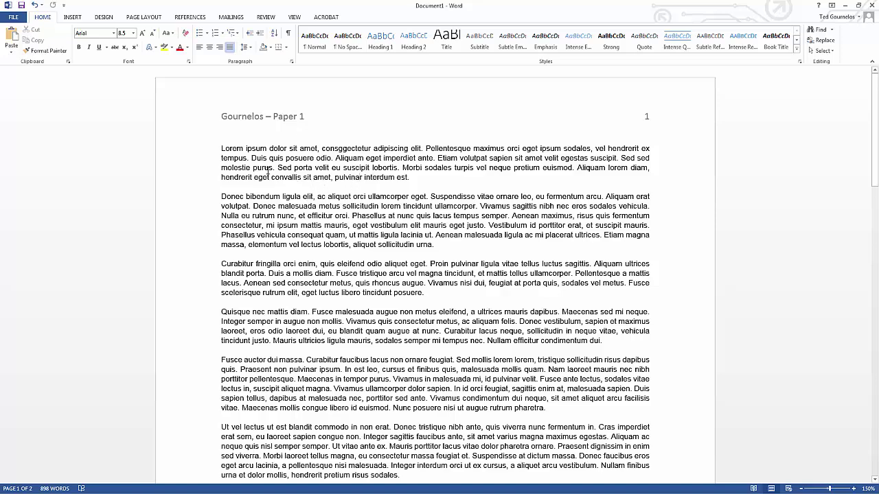
# Step: Try out text selection in the first paragraph, selecting the whole paragraph and the single word "ipsum"
pyautogui.moveTo(254, 158); pyautogui.dragTo(296, 215)
pyautogui.click(296, 216)
pyautogui.scroll(-2, 330, 220)
pyautogui.scroll(2, 330, 220)
pyautogui.tripleClick(299, 169)
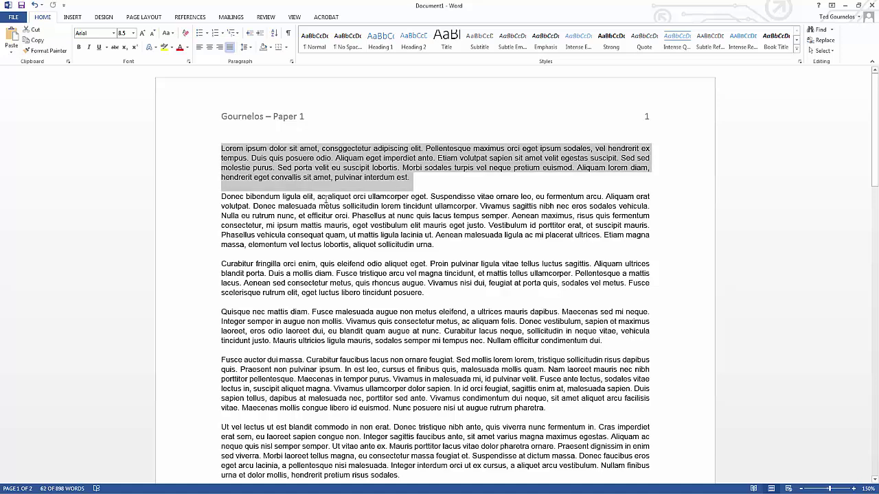
pyautogui.click(238, 161)
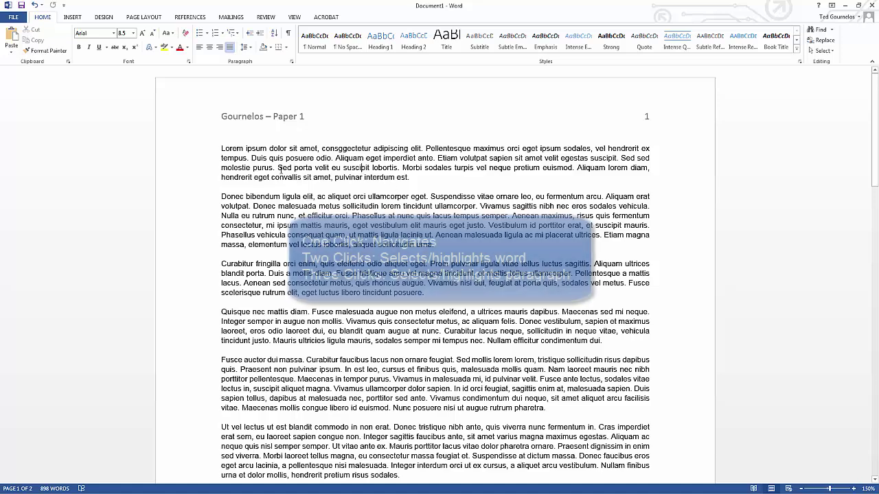
pyautogui.doubleClick(255, 148)
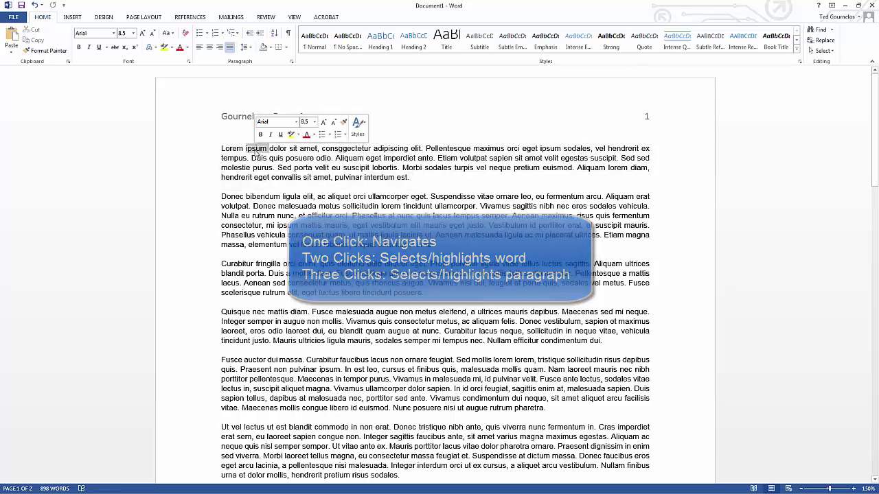
# Step: Select the first paragraph and set its alignment to Left in the Paragraph settings
pyautogui.tripleClick(256, 149)
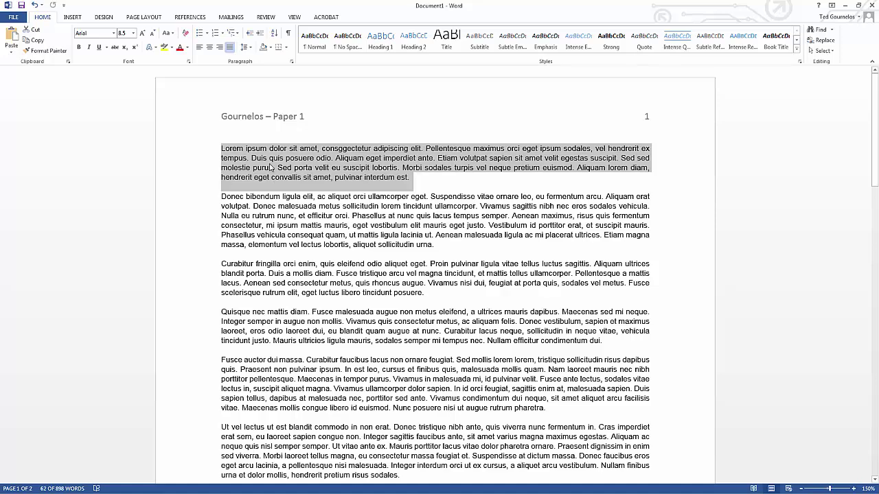
pyautogui.rightClick(296, 163)
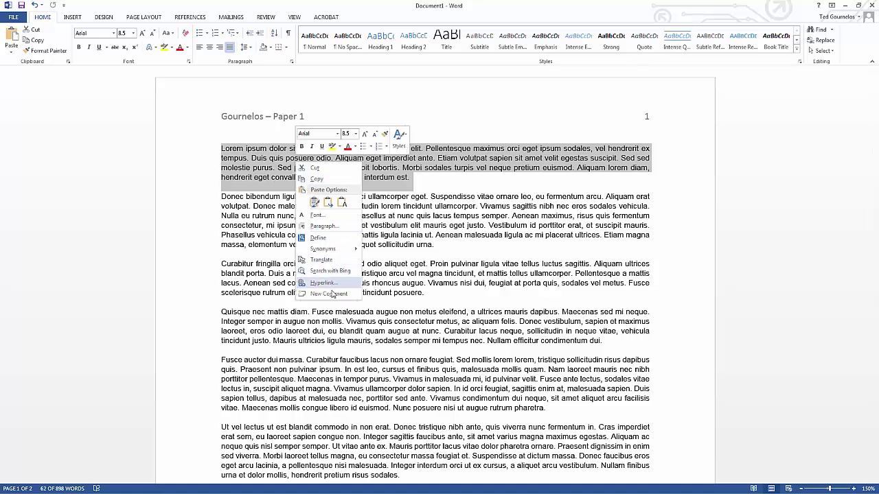
pyautogui.click(329, 227)
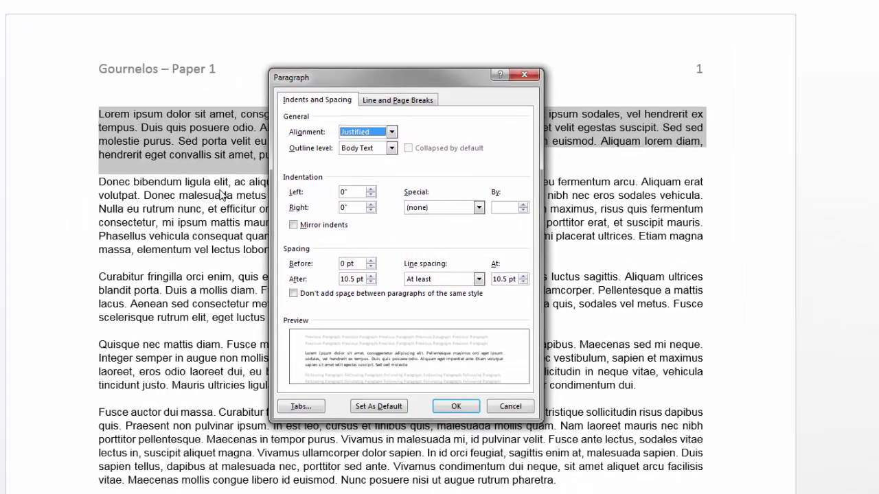
pyautogui.click(359, 134)
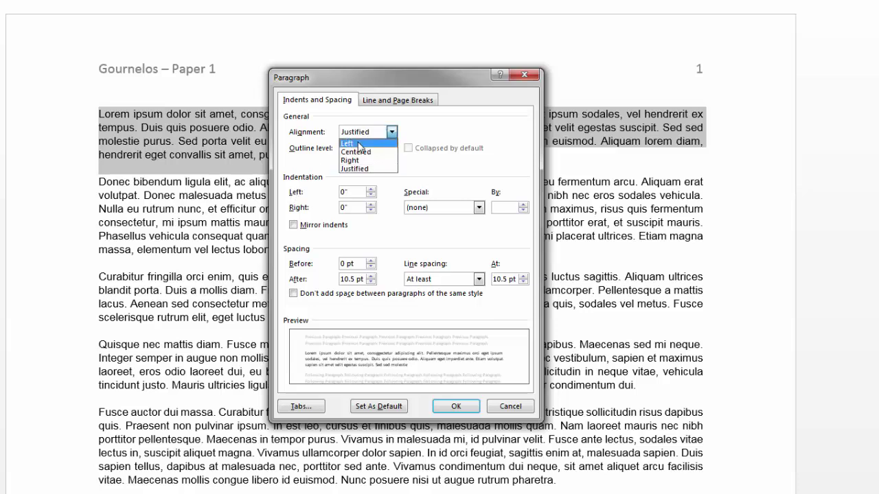
pyautogui.click(358, 144)
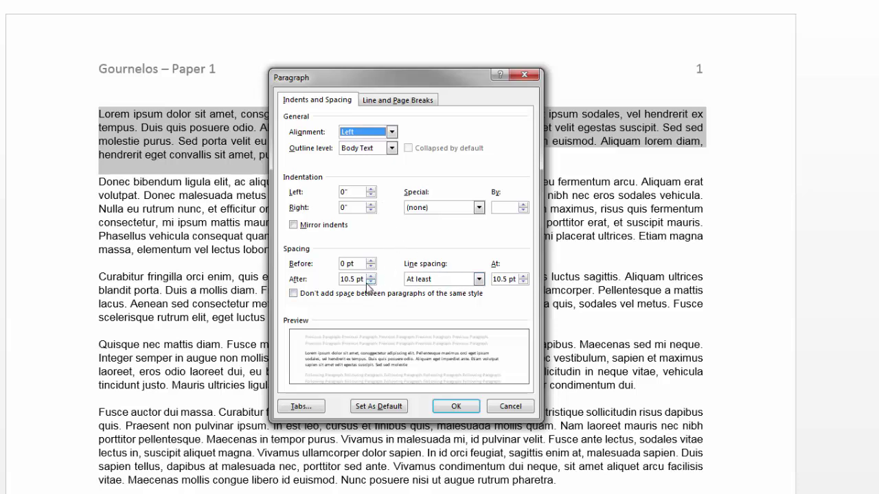
# Step: Set the first paragraph's spacing after to 0 pt and its line spacing to Double, and apply the settings
pyautogui.moveTo(358, 279); pyautogui.dragTo(322, 275)
pyautogui.write('0')
pyautogui.click(453, 280)
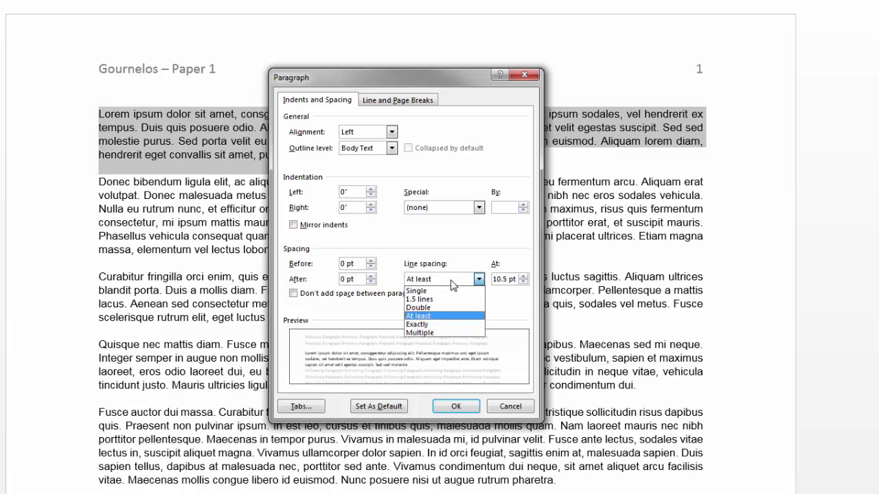
pyautogui.click(451, 307)
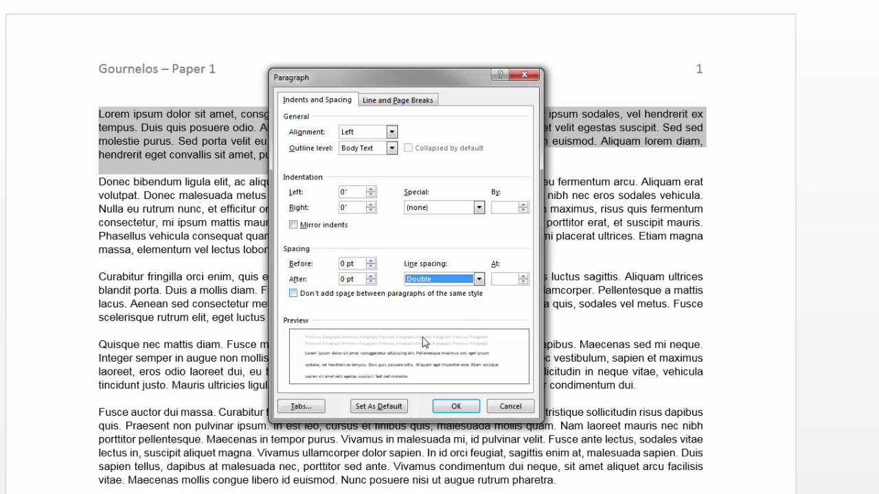
pyautogui.click(456, 407)
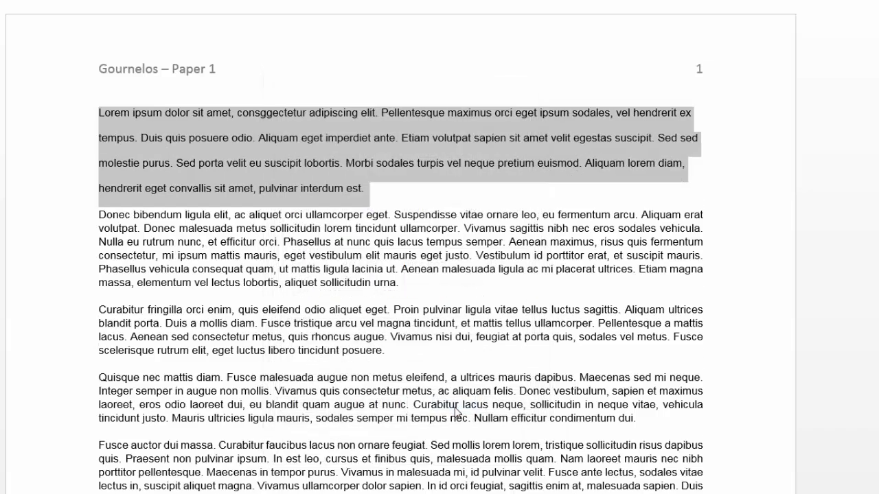
pyautogui.click(162, 167)
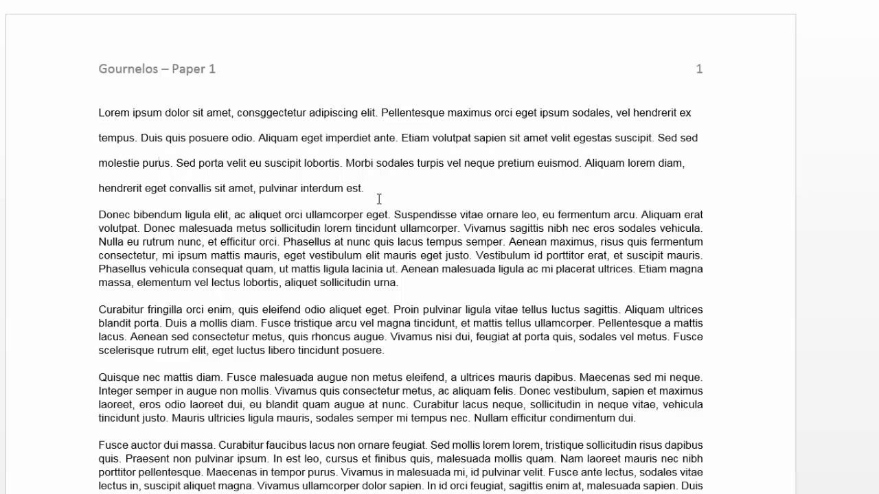
pyautogui.moveTo(110, 115); pyautogui.dragTo(237, 176)
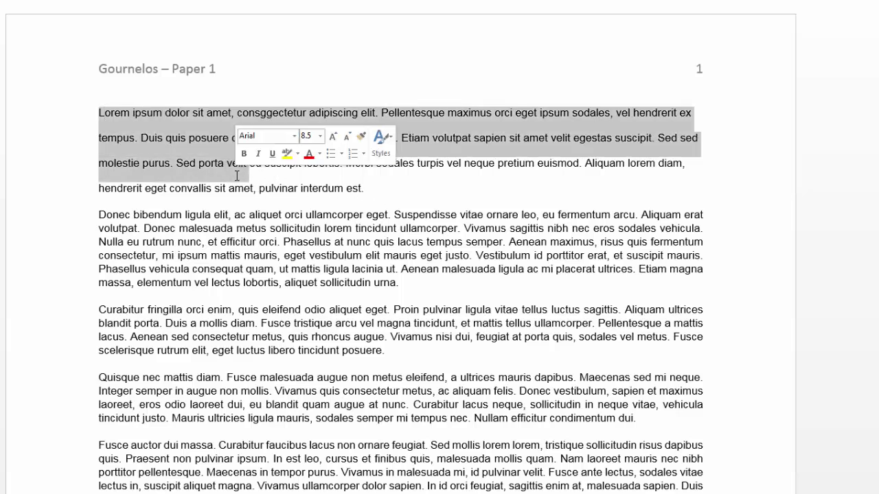
pyautogui.click(360, 141)
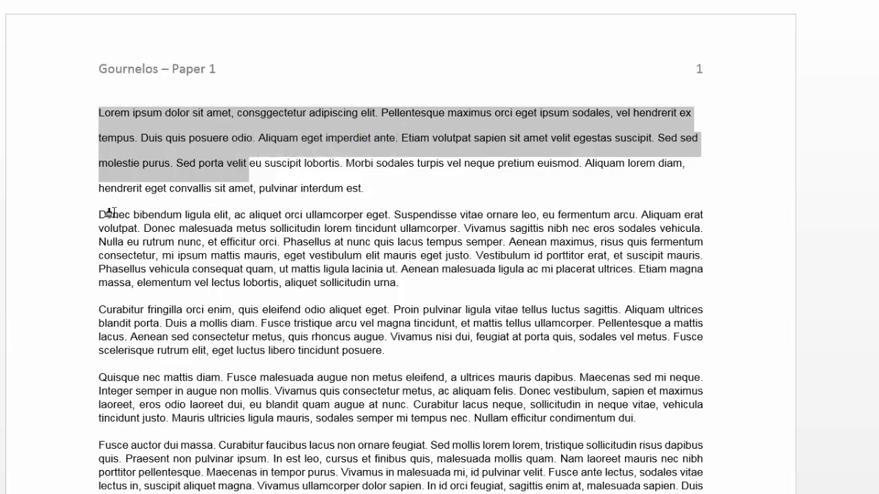
pyautogui.moveTo(97, 213)
pyautogui.mouseDown()
pyautogui.moveTo(153, 272)
pyautogui.moveTo(296, 349)
pyautogui.moveTo(305, 435)
pyautogui.moveTo(412, 493)
pyautogui.moveTo(577, 493)
pyautogui.mouseUp()
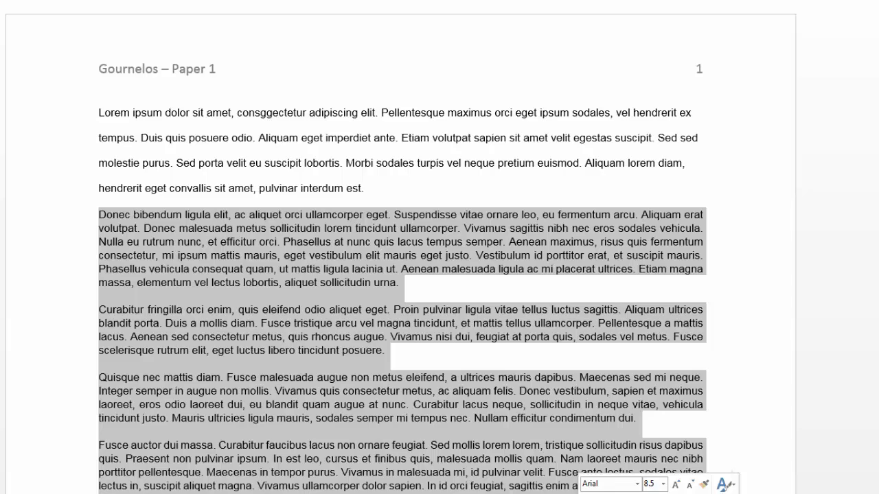
pyautogui.click(232, 323)
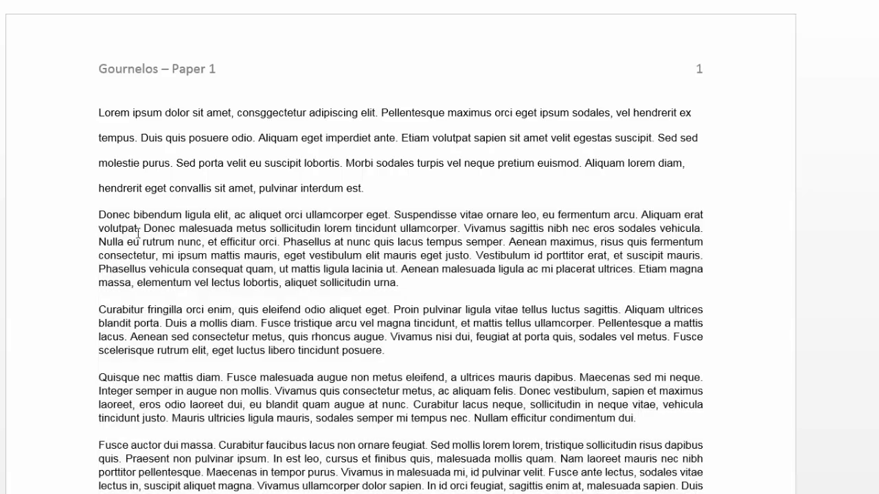
# Step: Copy the first paragraph's formatting with Format Painter onto the four paragraphs from "Donec bibendum" through "Fusce auctor"
pyautogui.tripleClick(110, 112)
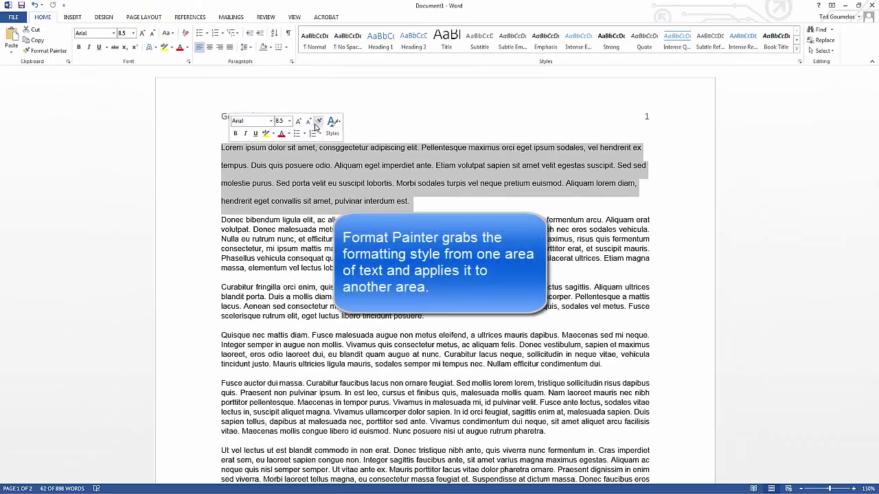
pyautogui.click(48, 51)
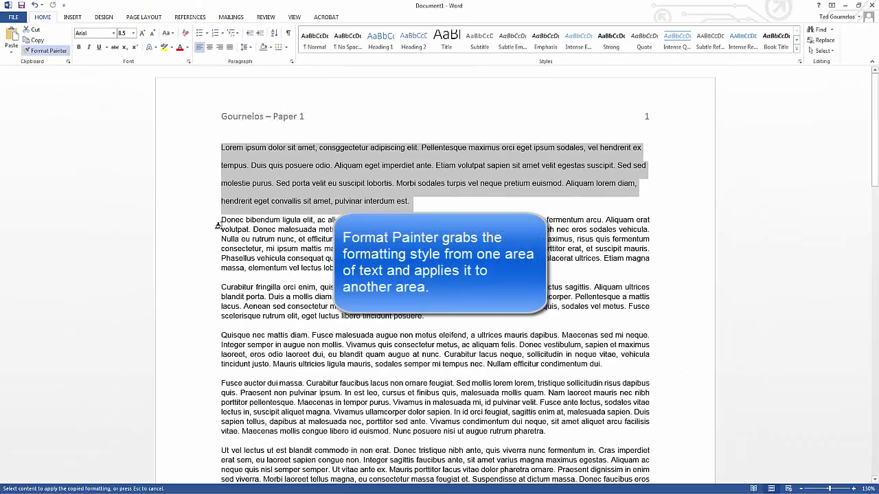
pyautogui.moveTo(217, 221); pyautogui.dragTo(564, 437)
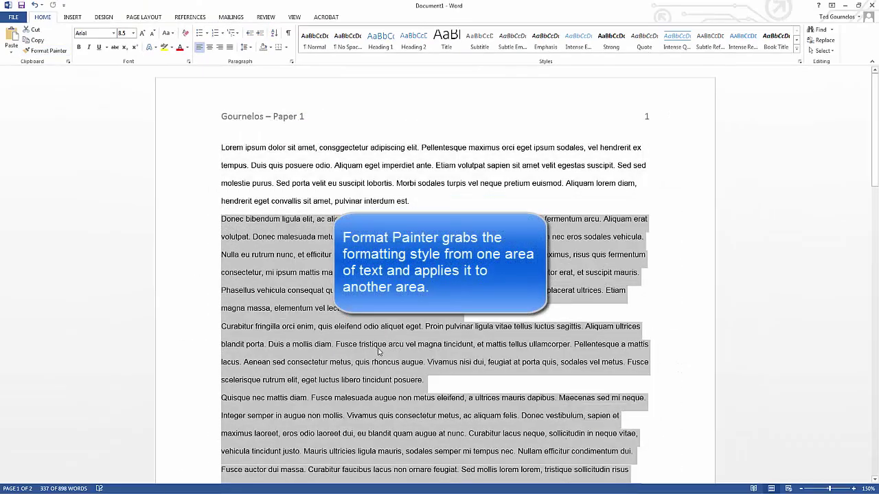
pyautogui.click(319, 287)
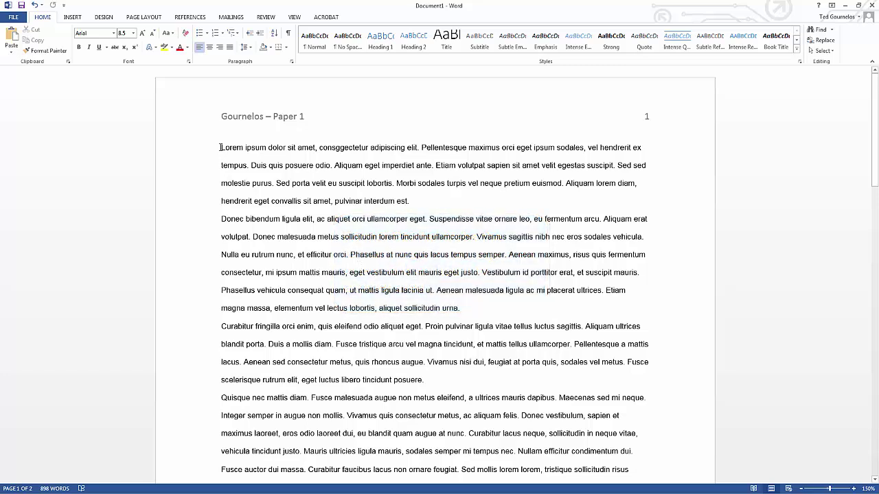
# Step: Indent the first line of each of the first four paragraphs with a tab
pyautogui.press('Tab')
pyautogui.click(221, 219)
pyautogui.press('Tab')
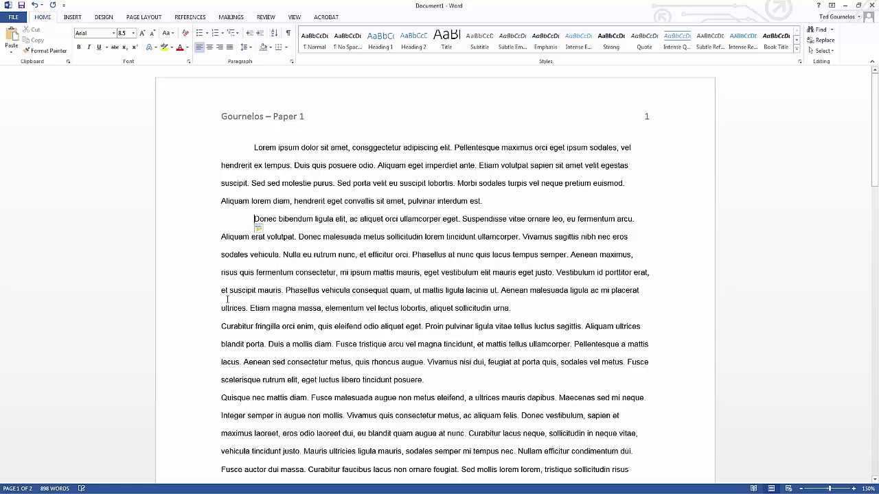
pyautogui.click(222, 326)
pyautogui.press('Tab')
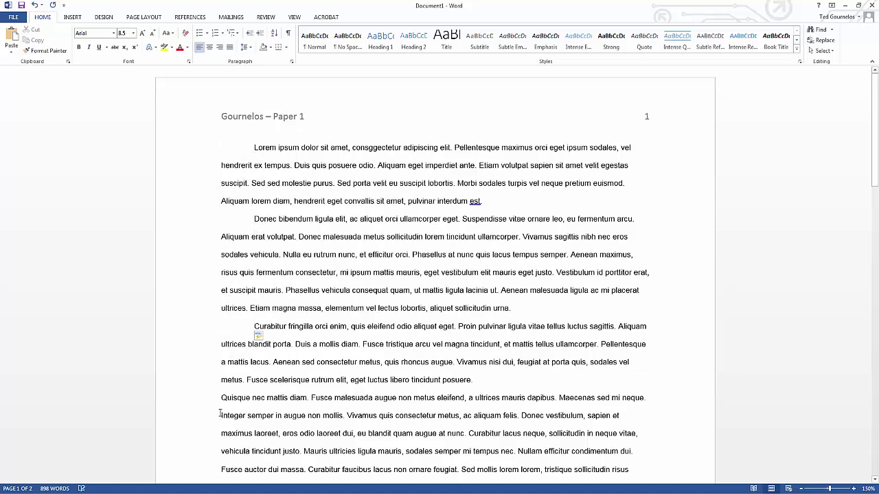
pyautogui.click(220, 397)
pyautogui.press('Tab')
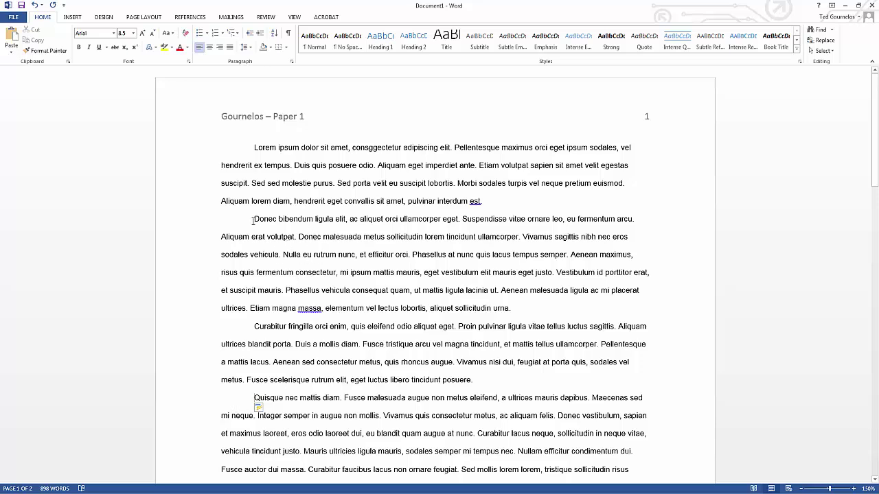
# Step: Remove the first-line indent of the "Donec bibendum" paragraph and increase the whole paragraph's indent by one level
pyautogui.press('BackSpace')
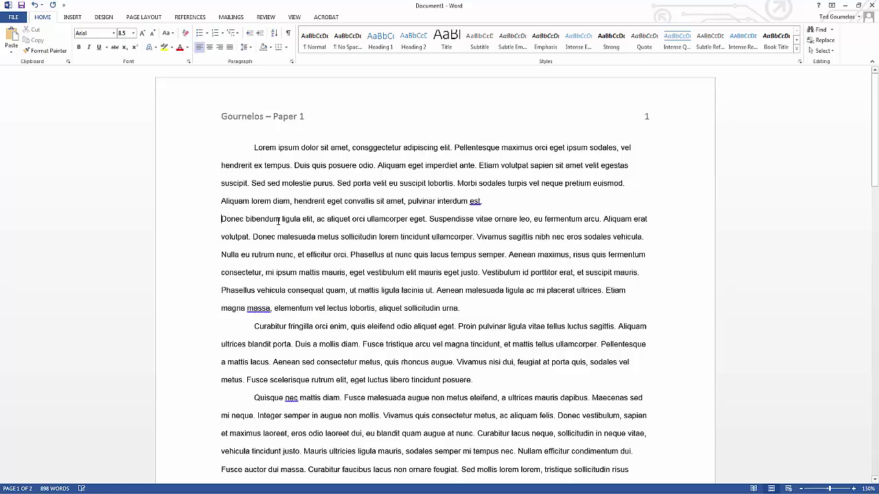
pyautogui.tripleClick(284, 260)
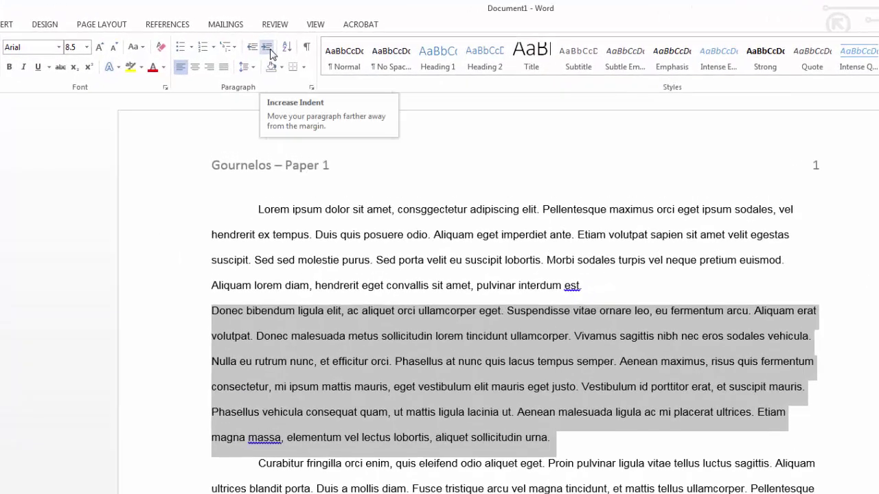
pyautogui.click(270, 54)
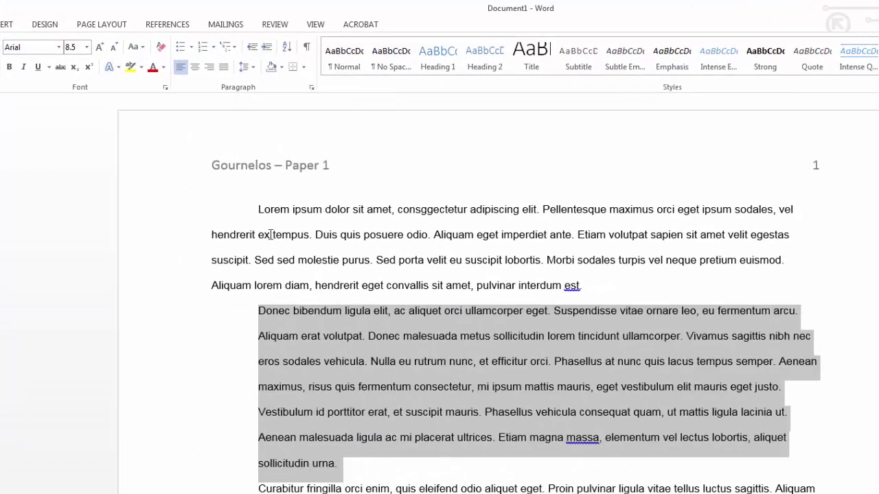
# Step: Set the line spacing of the indented "Donec bibendum" block quote to 1.0
pyautogui.click(251, 66)
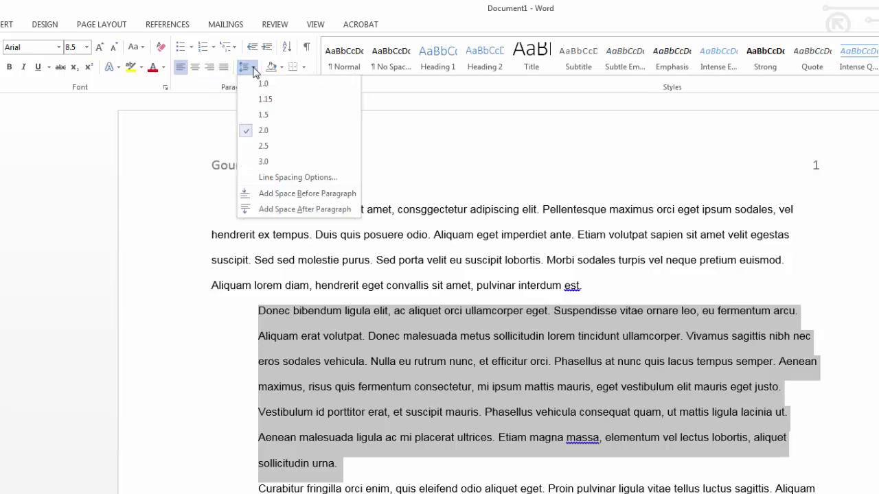
pyautogui.click(264, 84)
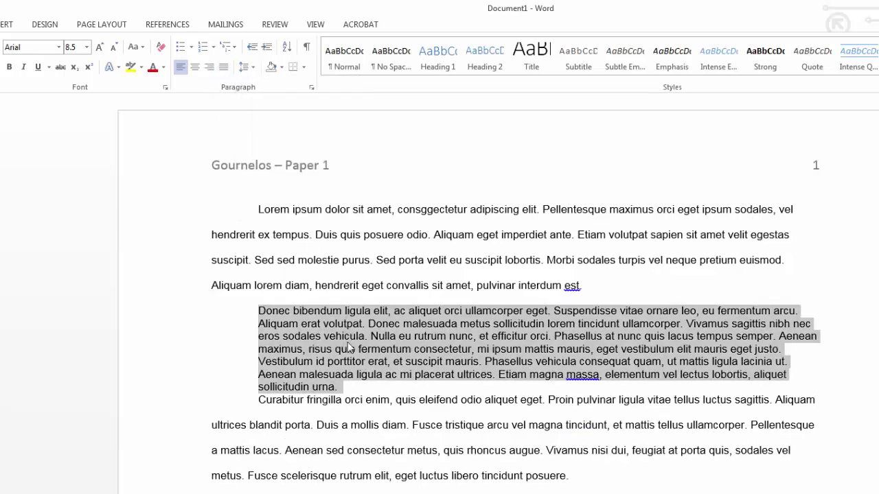
pyautogui.click(350, 340)
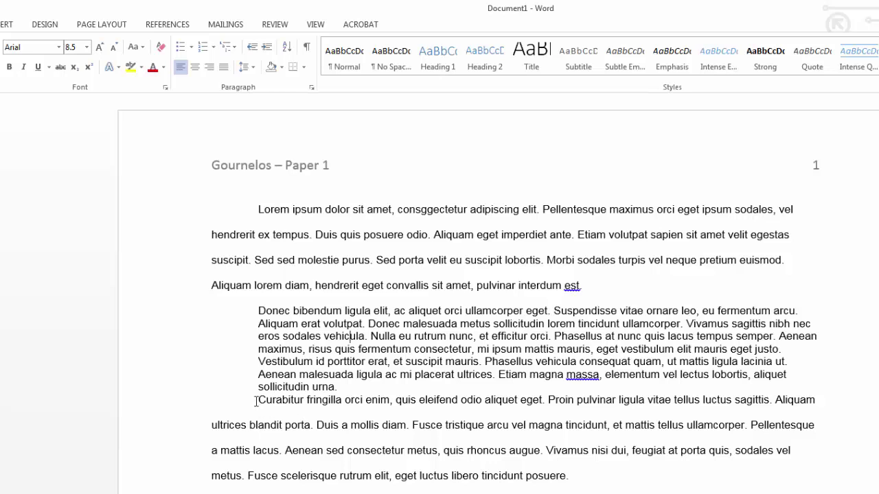
pyautogui.click(358, 387)
pyautogui.press('Return')
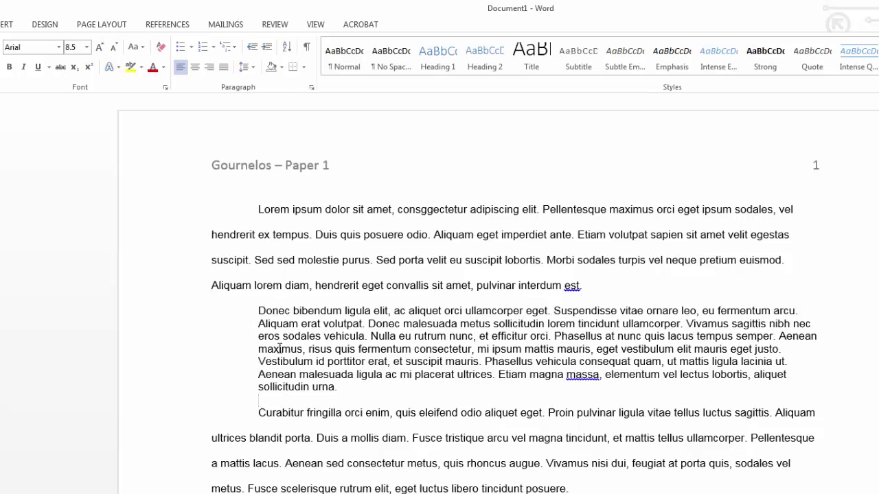
pyautogui.click(258, 411)
pyautogui.press('BackSpace')
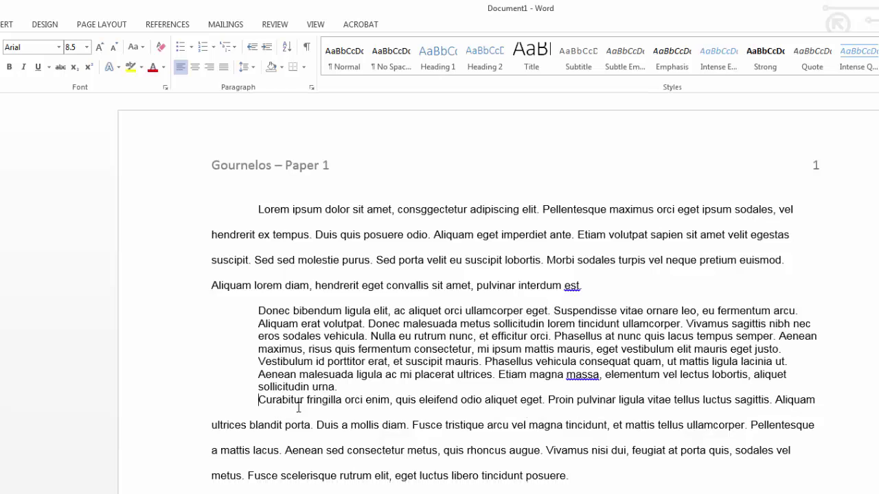
# Step: Remove the first-line indent of the "Curabitur fringilla" paragraph and insert a blank line after the block quote
pyautogui.press('BackSpace')
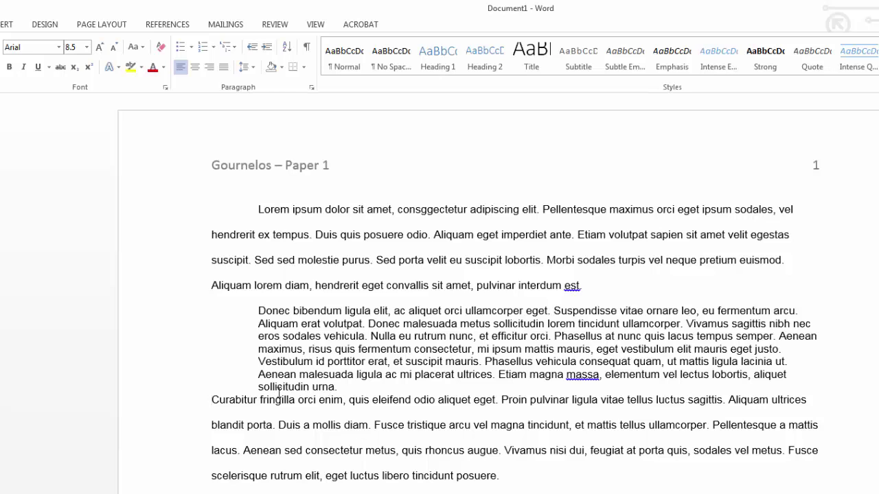
pyautogui.click(354, 386)
pyautogui.press('Return')
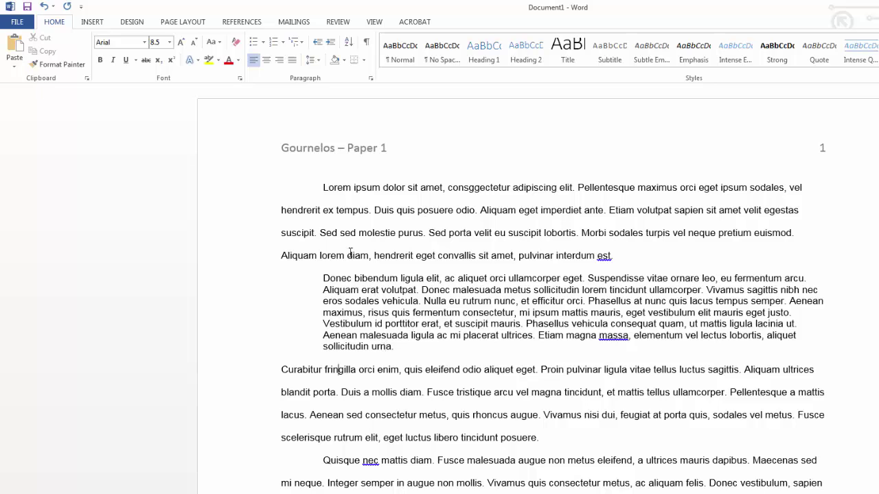
# Step: Place the text cursor after "molestie purus." in the first paragraph and view the Footnote and Endnote settings without inserting a note
pyautogui.moveTo(329, 233); pyautogui.dragTo(420, 239)
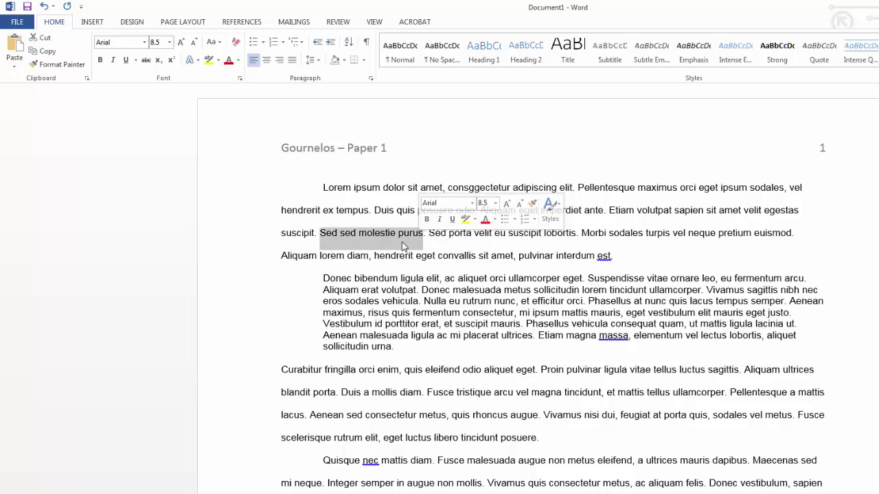
pyautogui.click(427, 235)
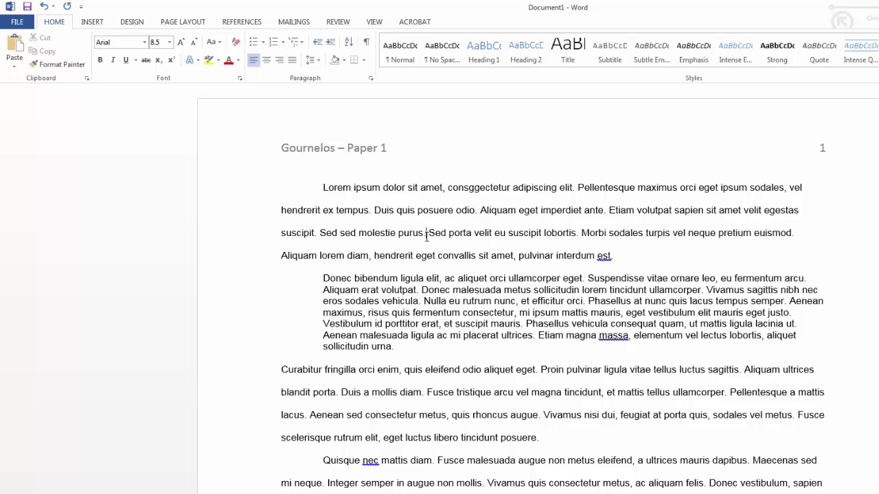
pyautogui.hotkey('alt', 'i')
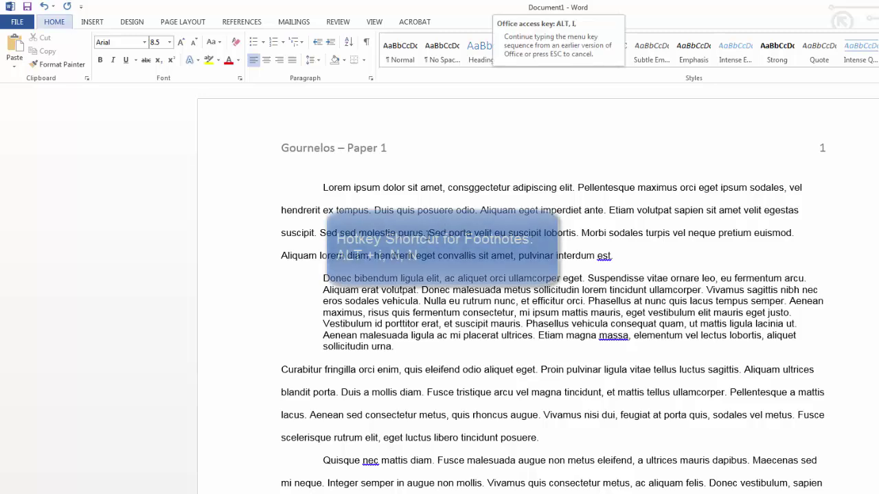
pyautogui.press('n')
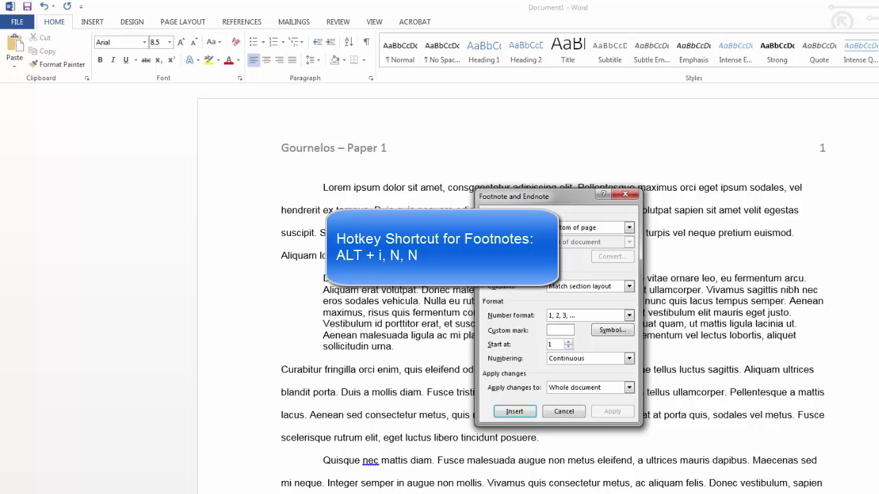
pyautogui.click(565, 412)
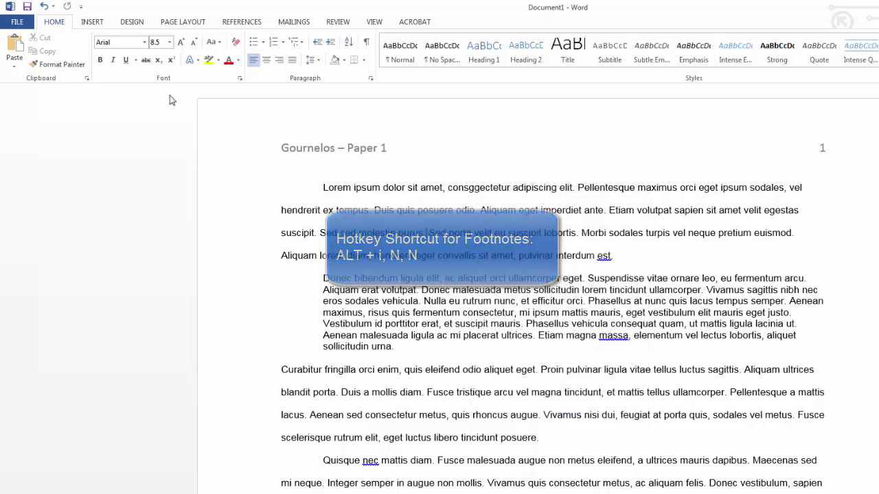
# Step: Insert an endnote after "molestie purus." in the first paragraph with the text "fdshjlfhjdsljfdhsjljfdshljfsdh"
pyautogui.click(95, 24)
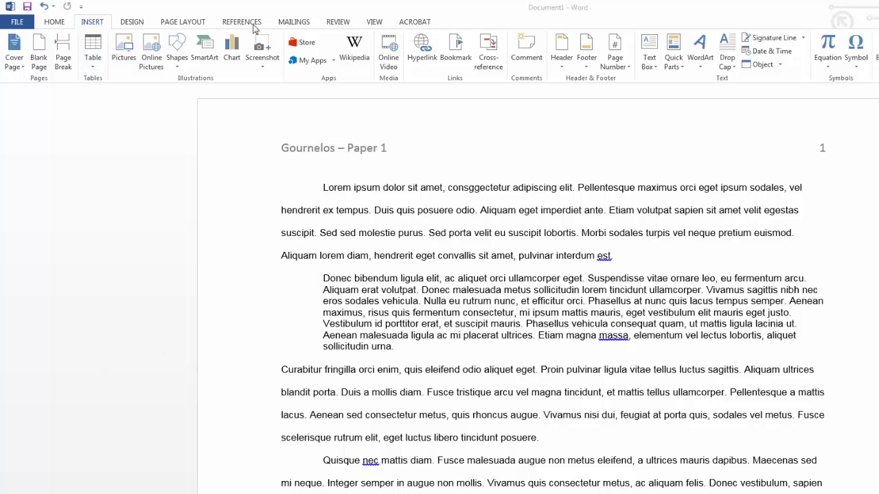
pyautogui.click(253, 23)
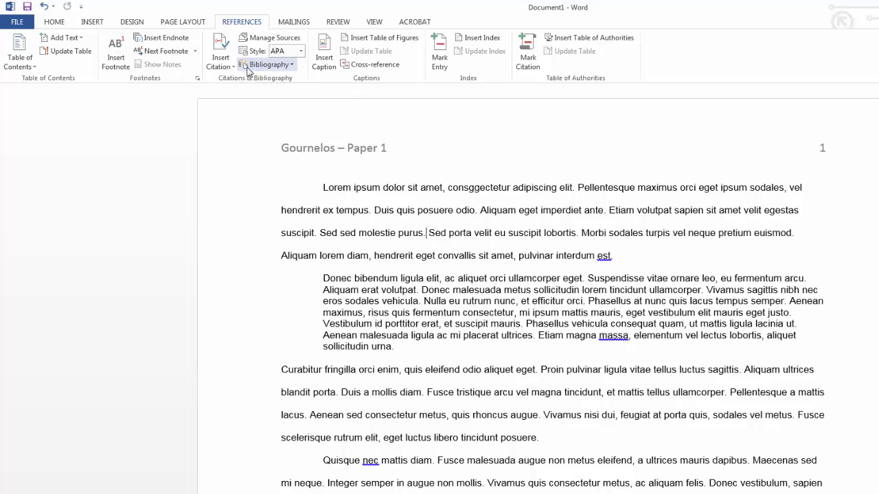
pyautogui.click(165, 39)
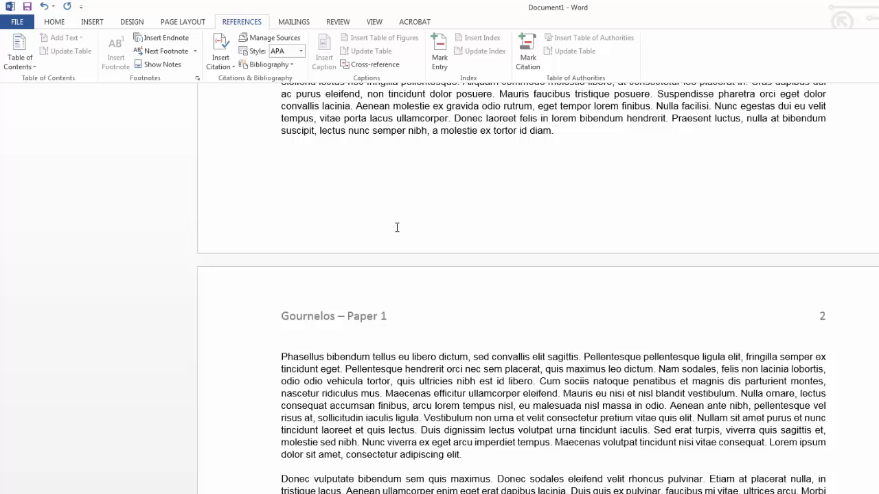
# Step: Examine the endnote at the end of the document and its reference mark after "purus." in the first paragraph
pyautogui.scroll(10, 528, 337)
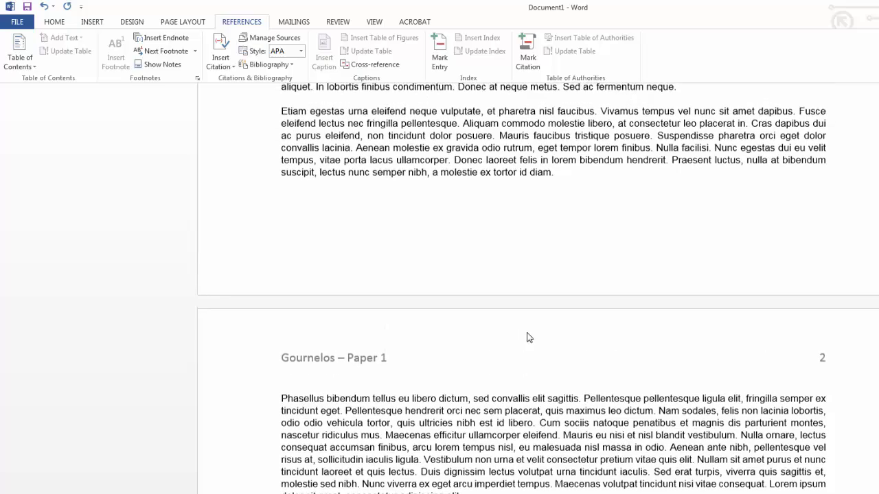
pyautogui.scroll(3, 522, 322)
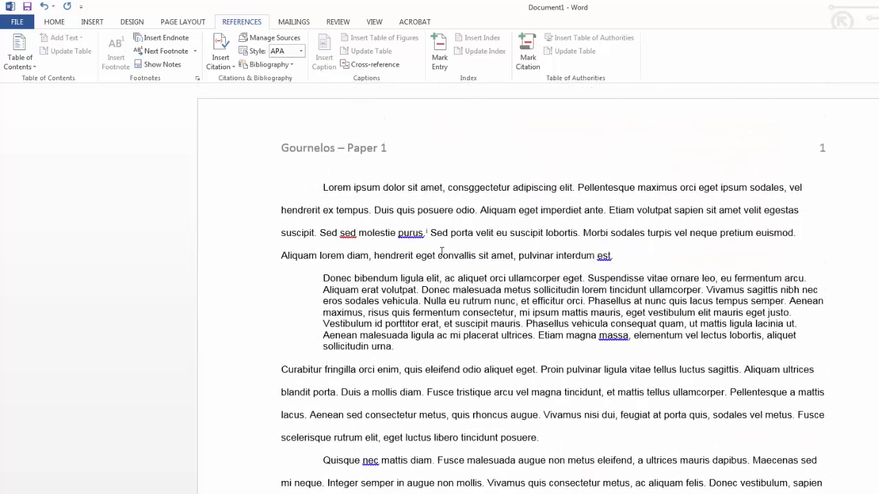
pyautogui.scroll(-15, 433, 233)
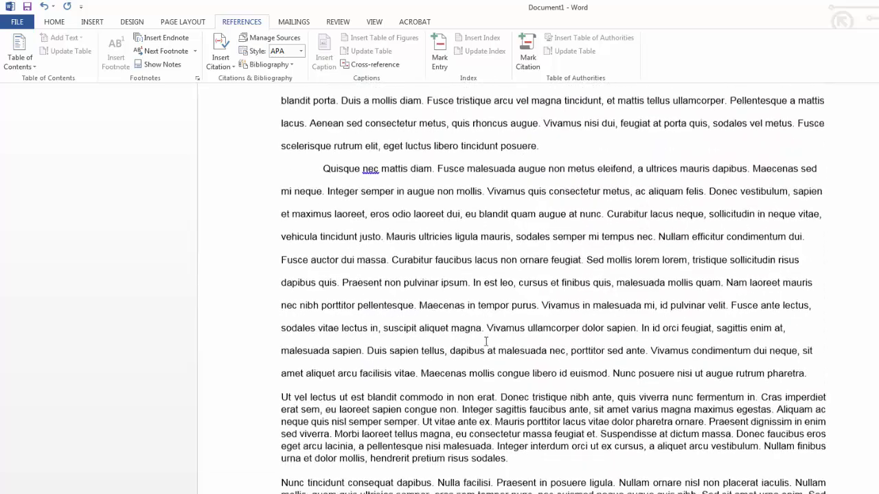
pyautogui.scroll(-10, 359, 461)
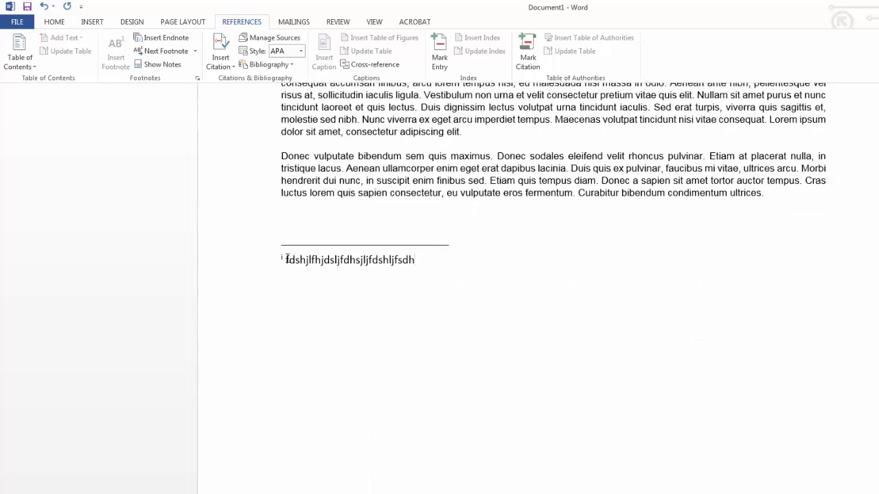
pyautogui.scroll(10, 363, 257)
pyautogui.scroll(8, 363, 257)
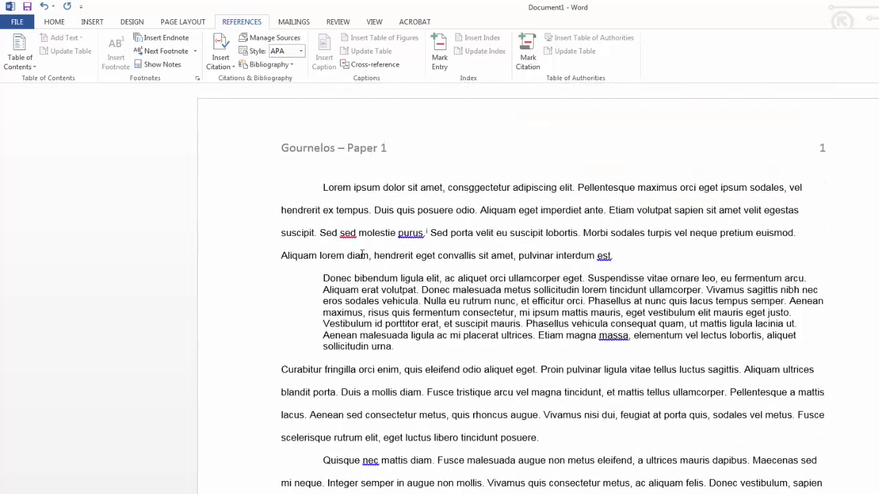
pyautogui.moveTo(430, 232)
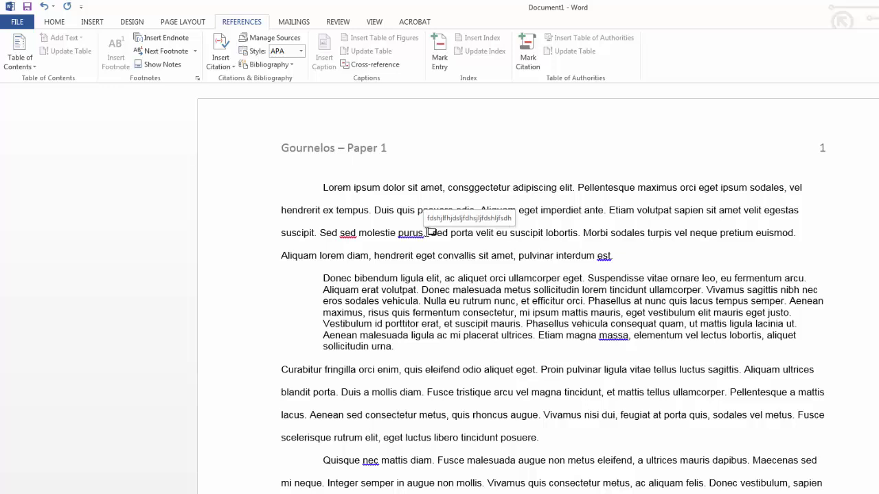
# Step: Convert the endnote "fdshjlfhjdsljfdhsjljfdshljfsdh" to a footnote and go to the note from its reference mark after "purus."
pyautogui.moveTo(430, 232); pyautogui.dragTo(426, 233)
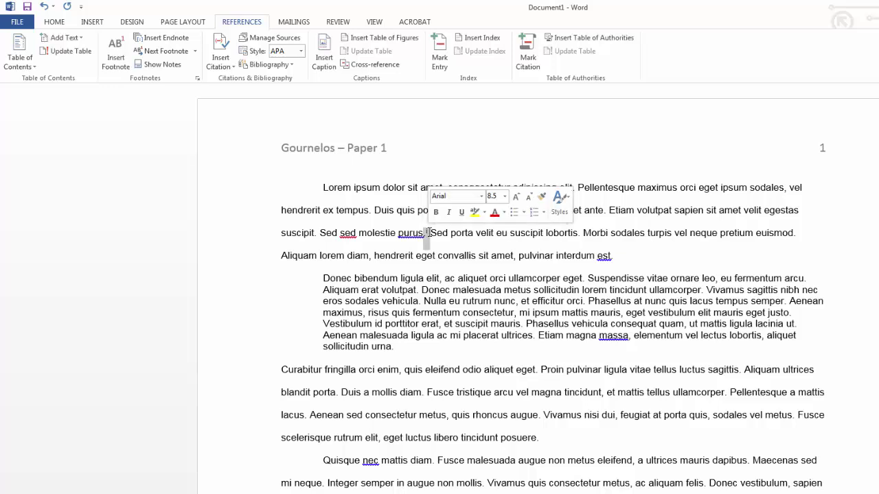
pyautogui.doubleClick(430, 232)
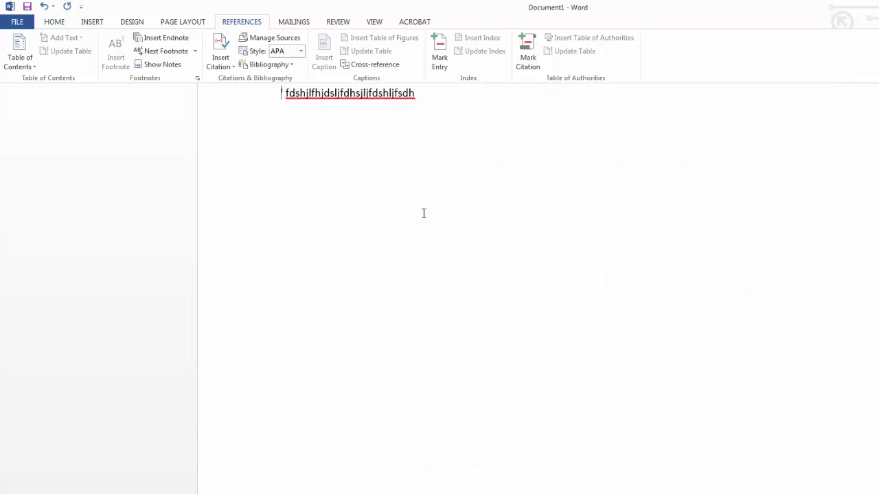
pyautogui.click(325, 94)
pyautogui.tripleClick(327, 94)
pyautogui.rightClick(327, 97)
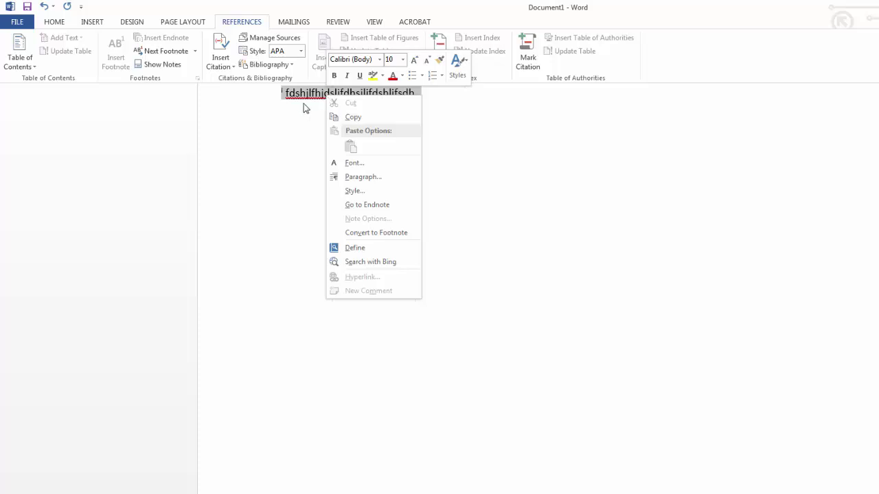
pyautogui.scroll(5, 324, 131)
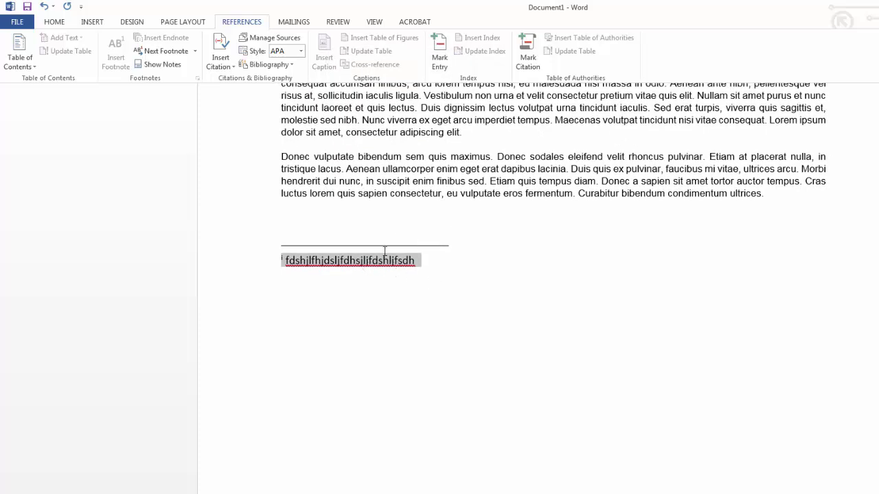
pyautogui.rightClick(351, 263)
pyautogui.press('Escape')
pyautogui.doubleClick(350, 266)
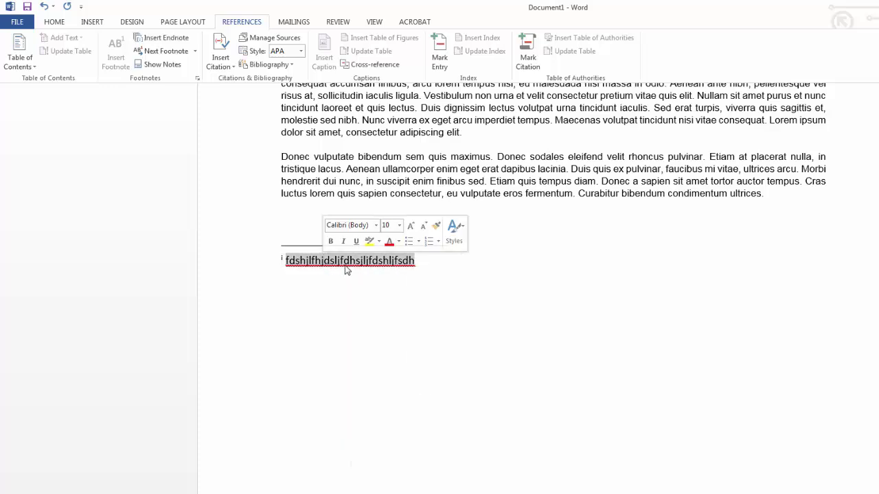
pyautogui.rightClick(349, 268)
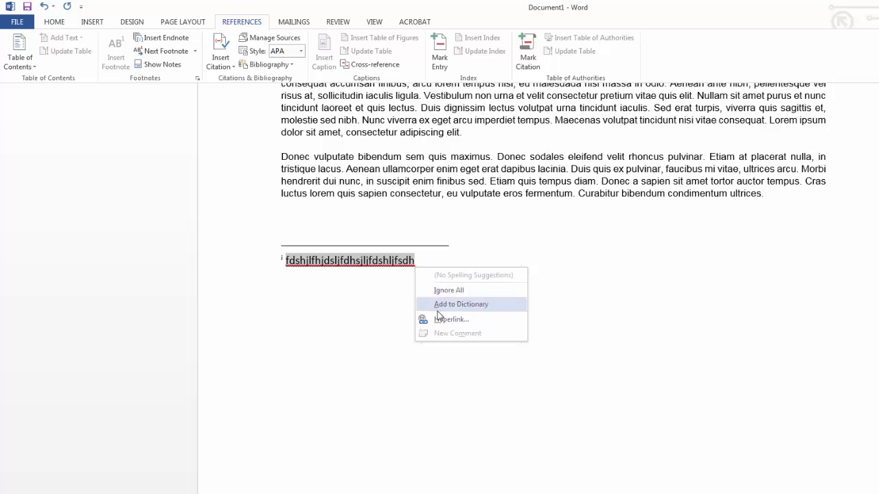
pyautogui.click(385, 271)
pyautogui.click(377, 273)
pyautogui.tripleClick(372, 260)
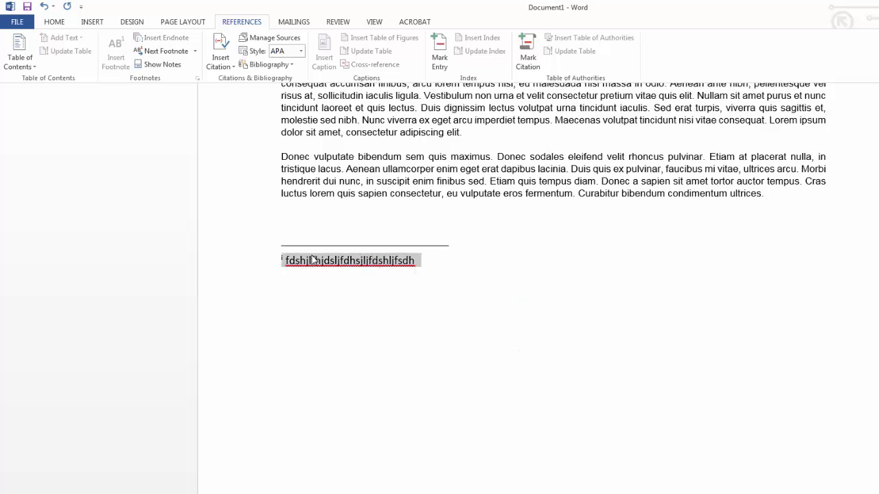
pyautogui.rightClick(313, 260)
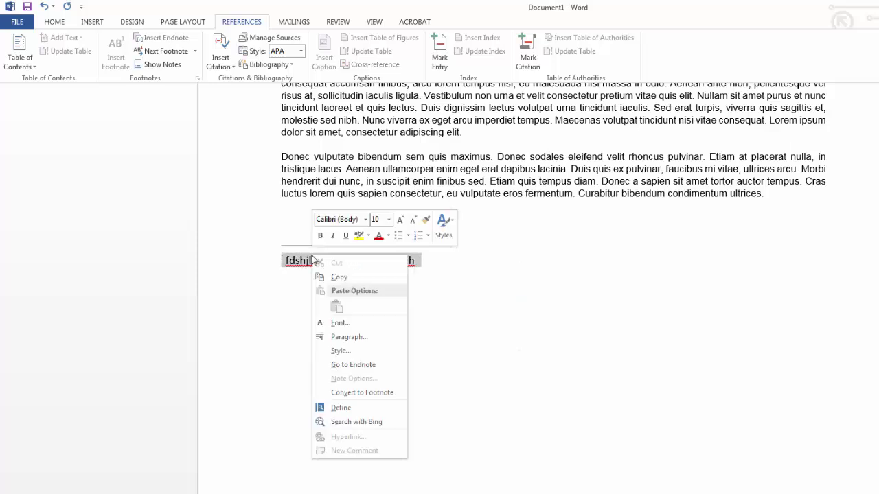
pyautogui.click(361, 393)
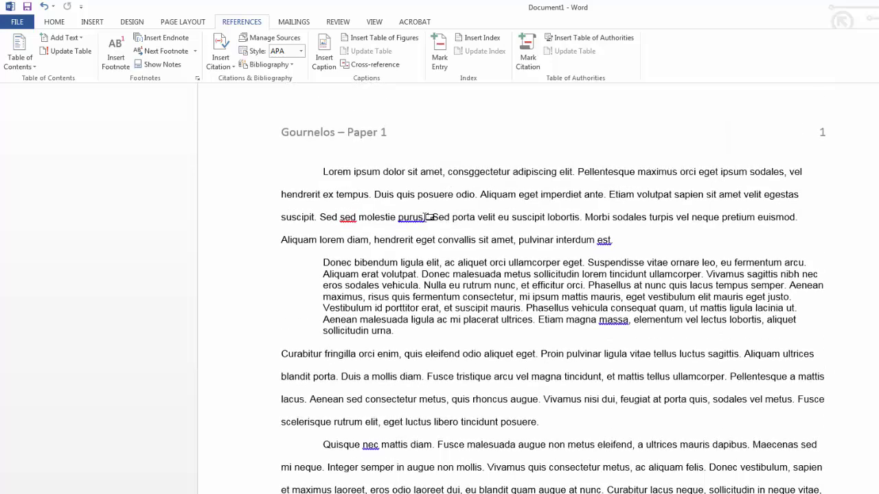
pyautogui.doubleClick(429, 216)
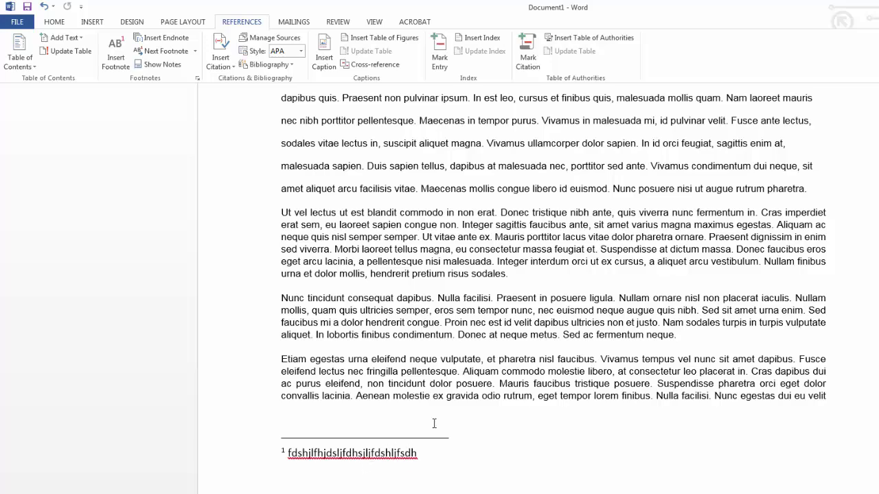
pyautogui.scroll(10, 439, 383)
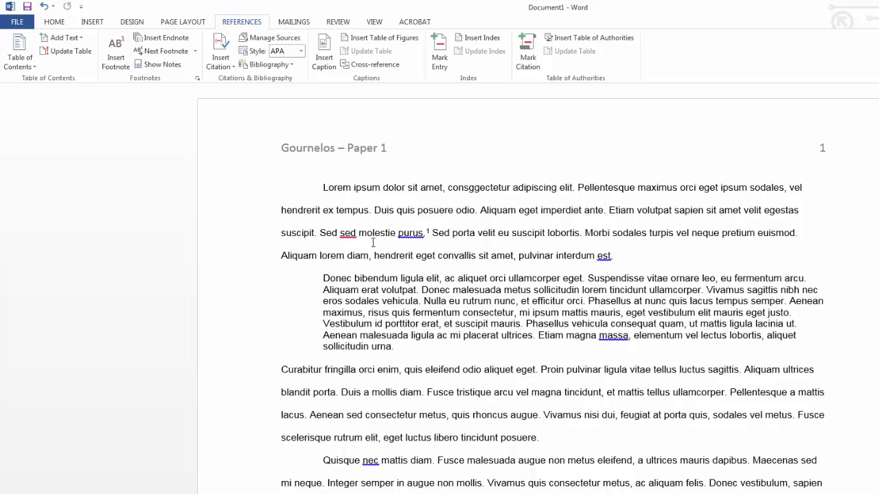
# Step: Try to push the "Quisque nec mattis diam" paragraph down the page by adding blank lines after "tincidunt posuere."
pyautogui.moveTo(323, 187); pyautogui.dragTo(554, 439)
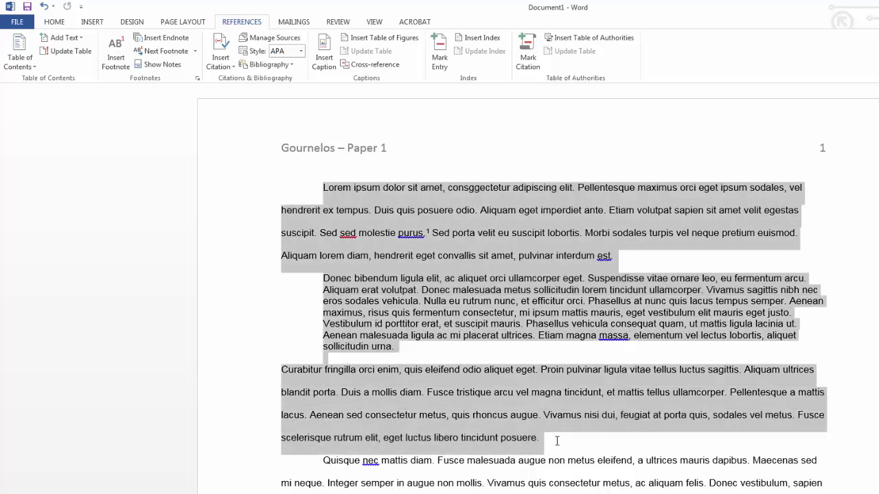
pyautogui.click(562, 449)
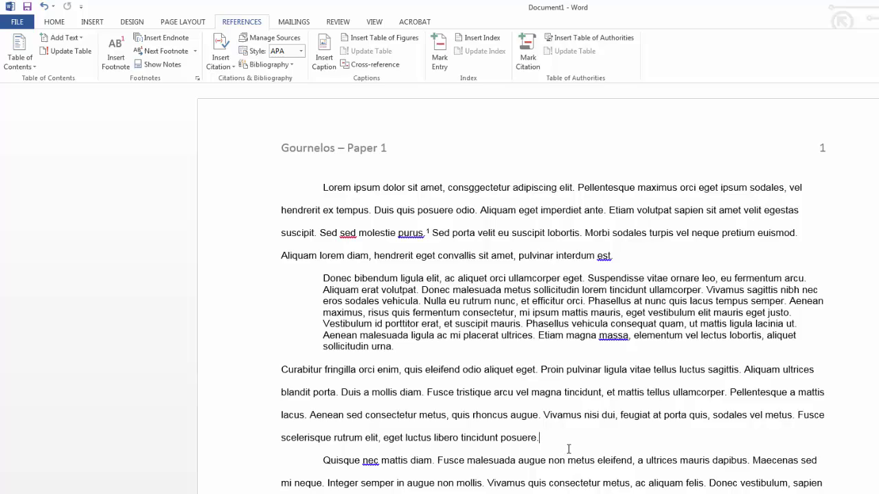
pyautogui.press('Return')
pyautogui.press('Return')
pyautogui.press('Return')
pyautogui.press('Return')
pyautogui.press('Return')
pyautogui.press('Return')
pyautogui.press('Return')
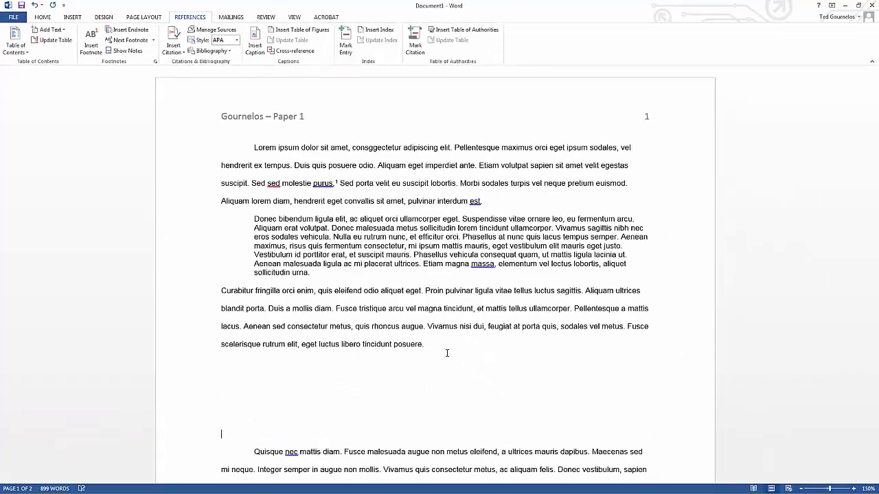
pyautogui.press('Return')
pyautogui.press('Return')
pyautogui.press('Return')
pyautogui.press('Return')
pyautogui.press('Return')
pyautogui.press('Return')
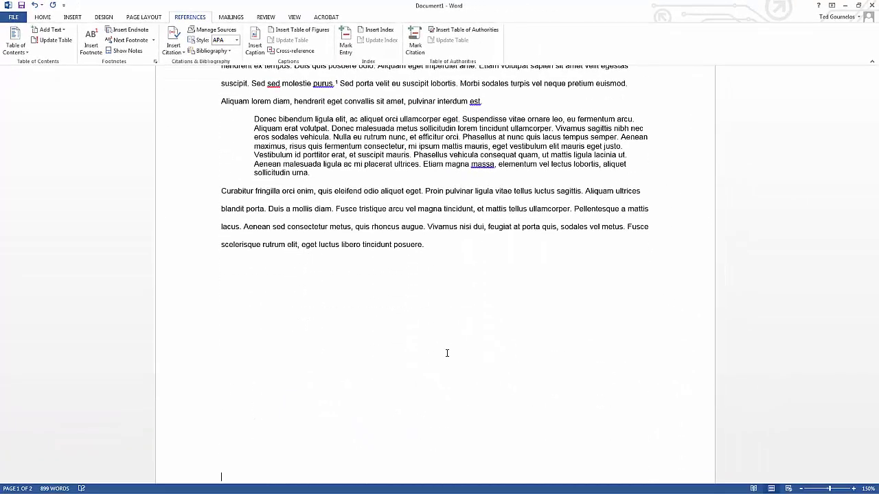
pyautogui.press('Return')
pyautogui.press('Return')
pyautogui.press('Return')
pyautogui.press('Return')
pyautogui.press('Return')
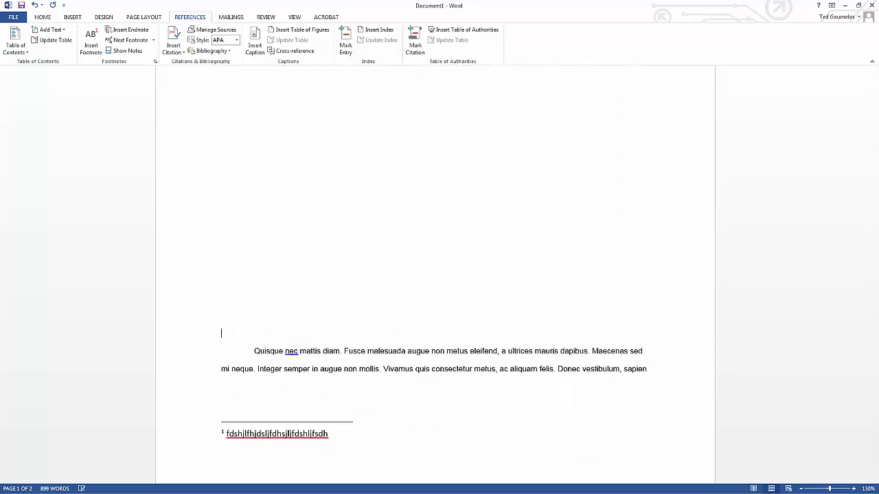
# Step: Undo the blank lines before the "Quisque nec mattis diam" paragraph, keeping the endnote converted to a footnote
pyautogui.hotkey('ctrl', 'z')
pyautogui.hotkey('ctrl', 'z')
pyautogui.hotkey('ctrl', 'z')
pyautogui.hotkey('ctrl', 'z')
pyautogui.hotkey('ctrl', 'z')
pyautogui.hotkey('ctrl', 'z')
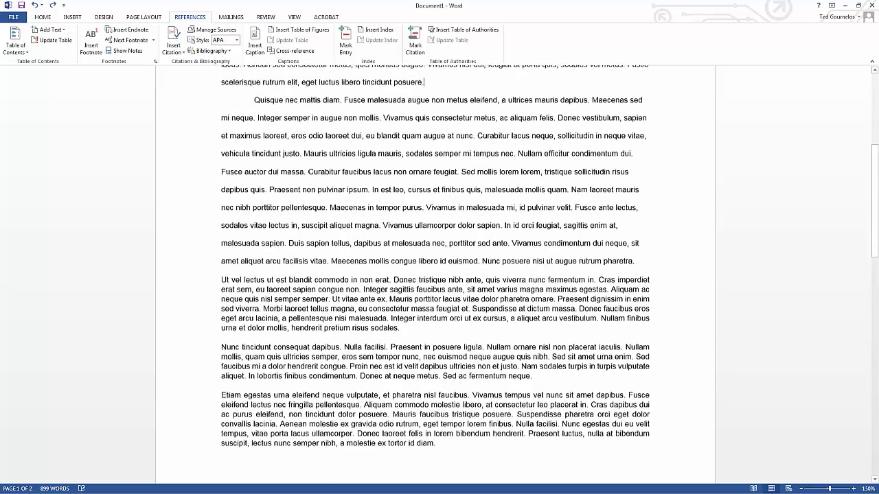
pyautogui.hotkey('ctrl', 'z')
pyautogui.hotkey('ctrl', 'z')
pyautogui.hotkey('ctrl', 'z')
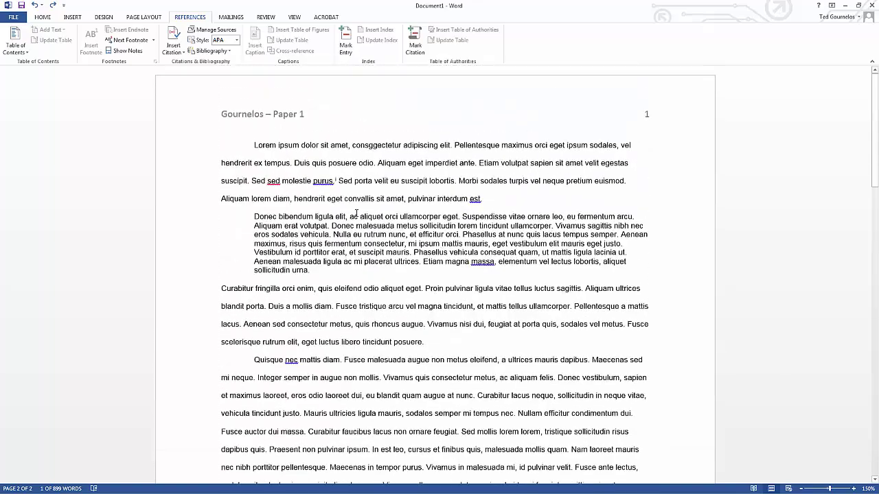
pyautogui.click(53, 5)
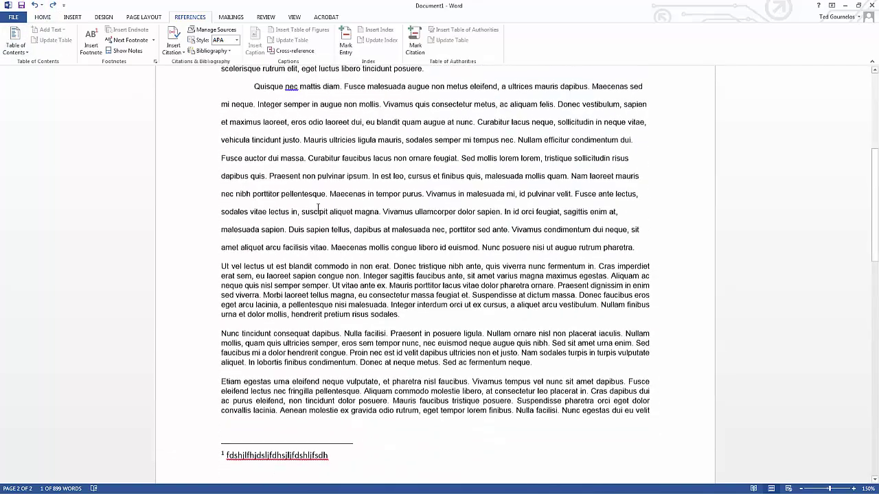
pyautogui.click(53, 5)
pyautogui.click(372, 326)
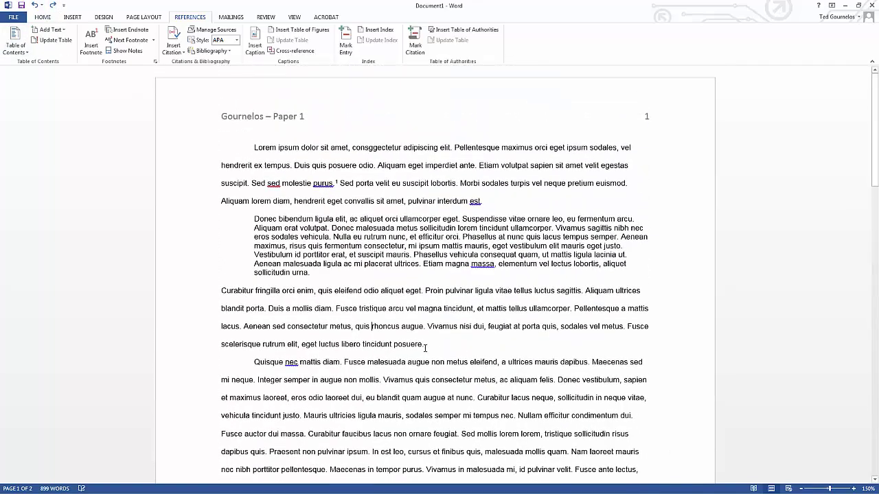
pyautogui.press('Return')
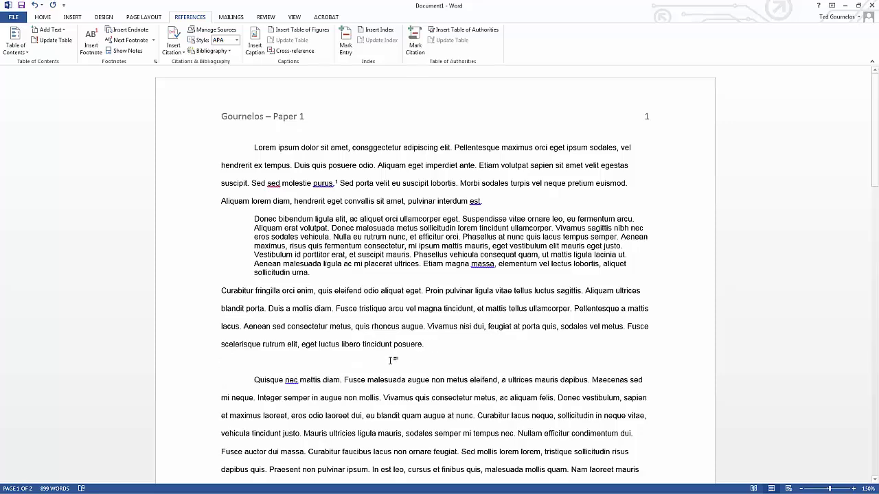
pyautogui.press('BackSpace')
# Step: Insert a page break directly before the "Quisque nec mattis diam" paragraph
pyautogui.click(212, 371)
pyautogui.press('Left')
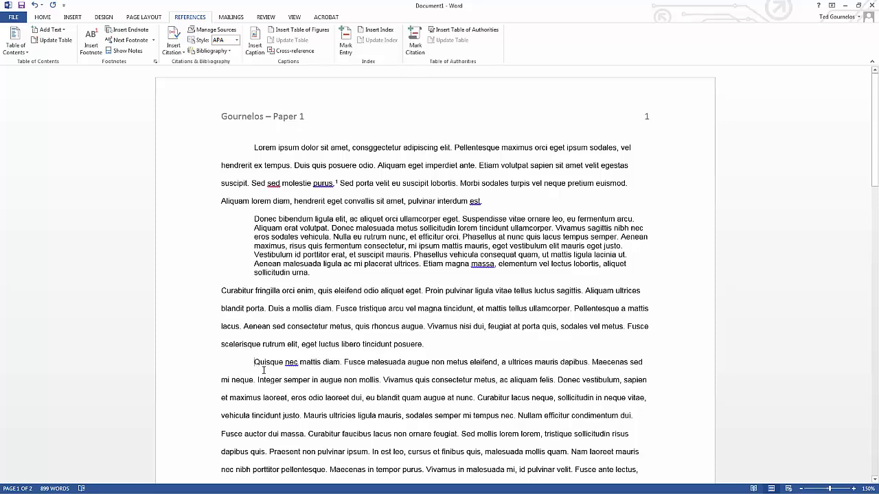
pyautogui.click(72, 18)
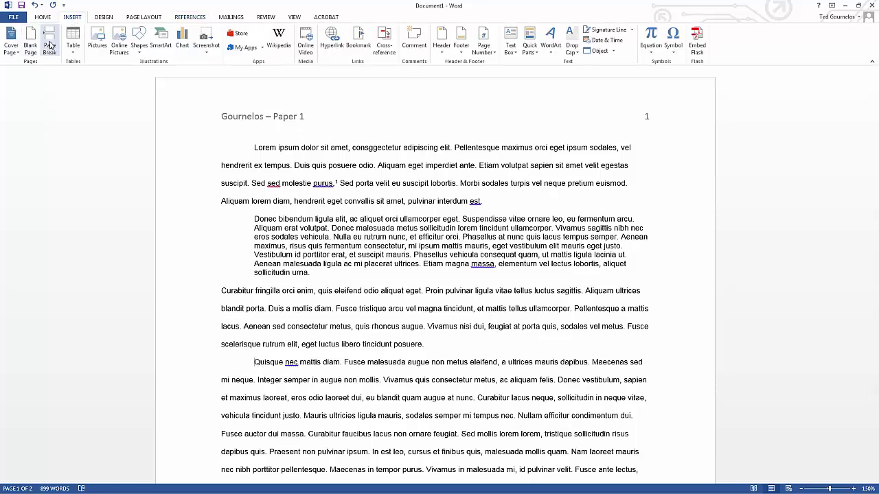
pyautogui.click(49, 45)
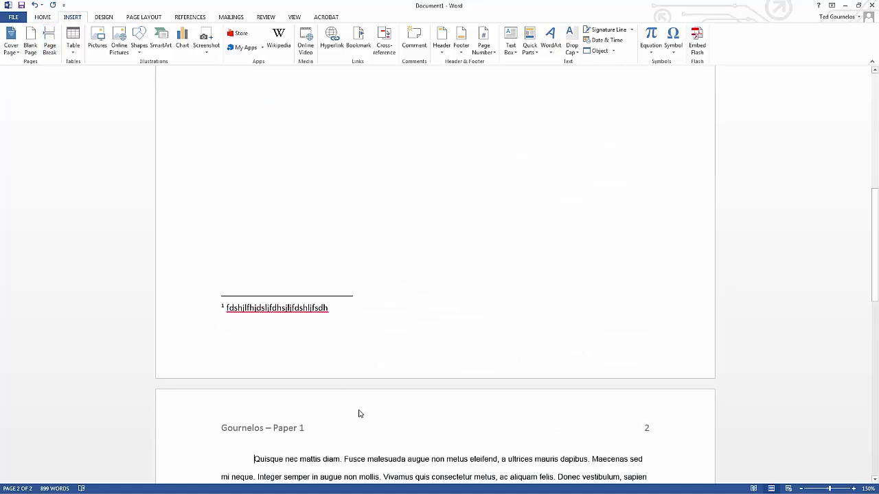
# Step: Examine the layout around the page break, including the rest of page 1, its footnote and the start of page 2
pyautogui.scroll(8, 320, 275)
pyautogui.scroll(-7, 343, 330)
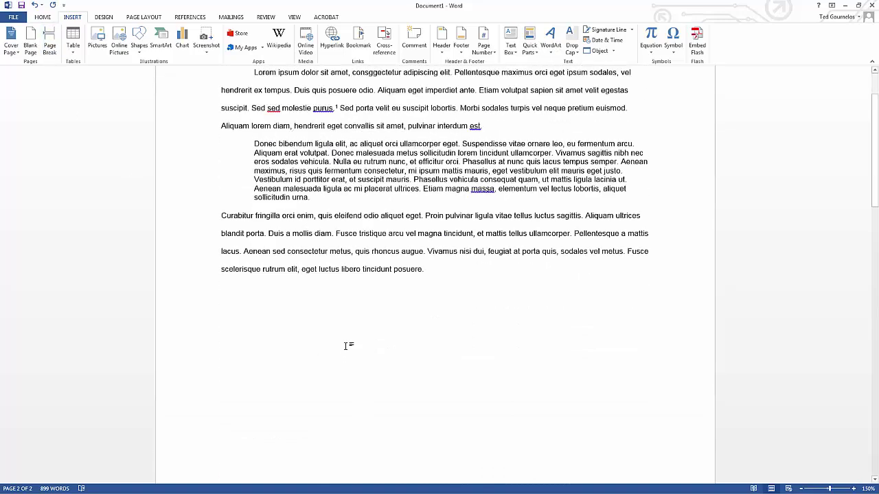
pyautogui.scroll(3, 278, 173)
pyautogui.scroll(3, 314, 150)
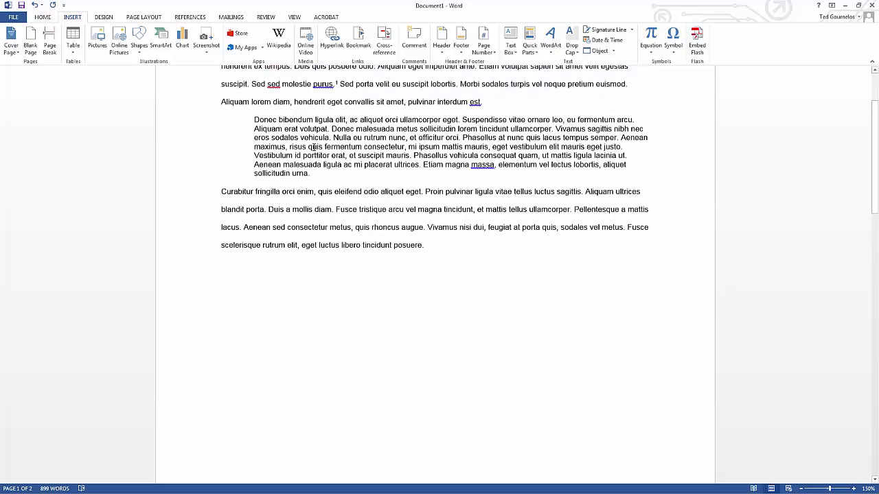
pyautogui.moveTo(337, 209)
pyautogui.mouseDown()
pyautogui.moveTo(295, 147)
pyautogui.moveTo(337, 209)
pyautogui.mouseUp()
pyautogui.scroll(2, 347, 231)
pyautogui.scroll(-15, 340, 230)
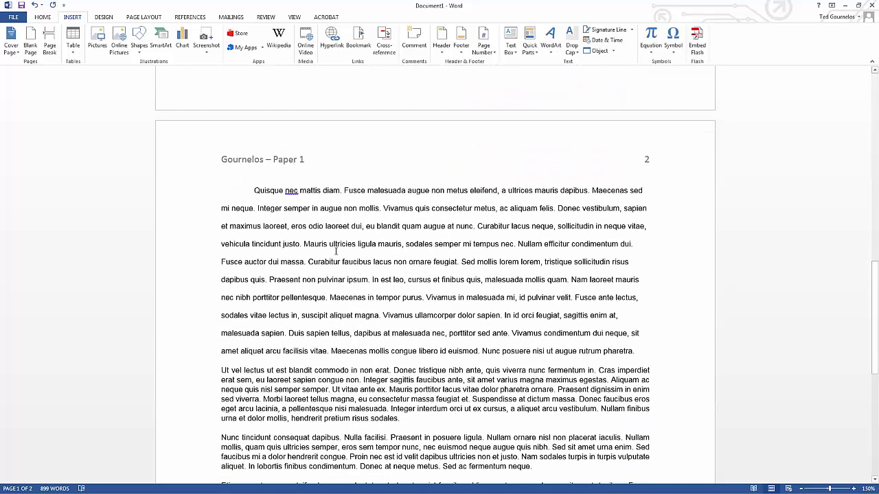
pyautogui.scroll(5, 301, 227)
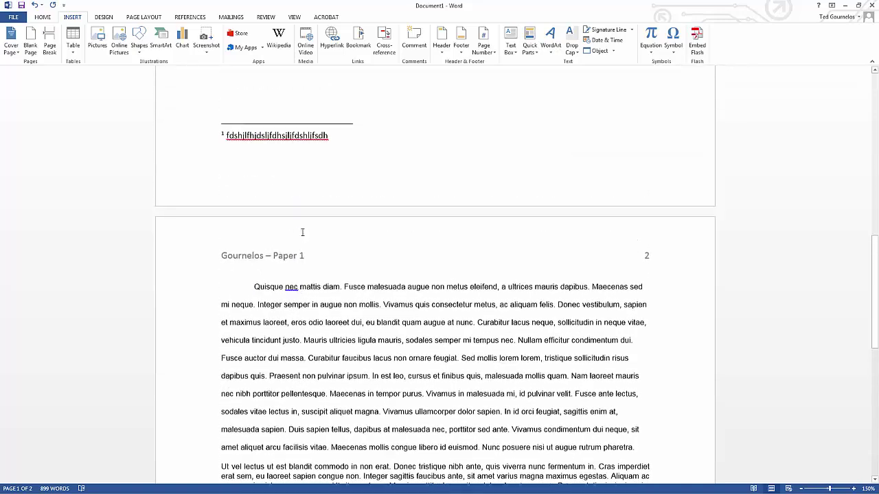
# Step: Place the text cursor before "Lorem ipsum" on page 1 and view the built-in cover page designs without inserting one
pyautogui.scroll(11, 302, 230)
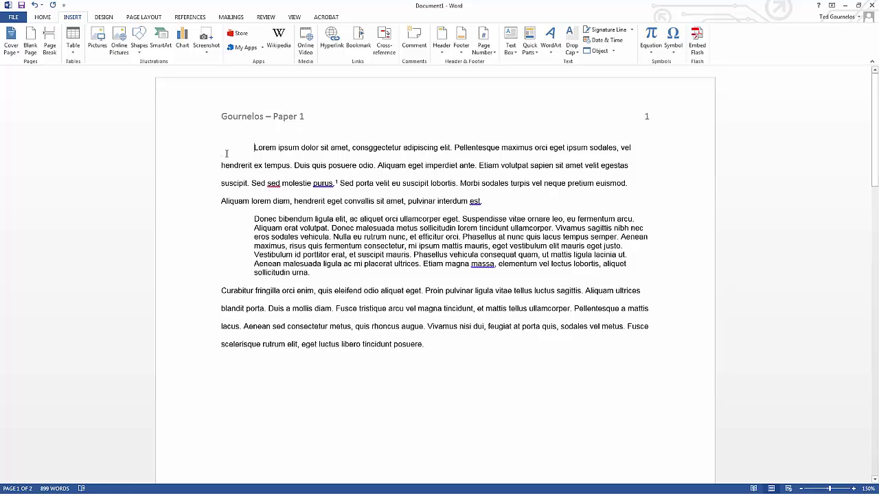
pyautogui.click(11, 43)
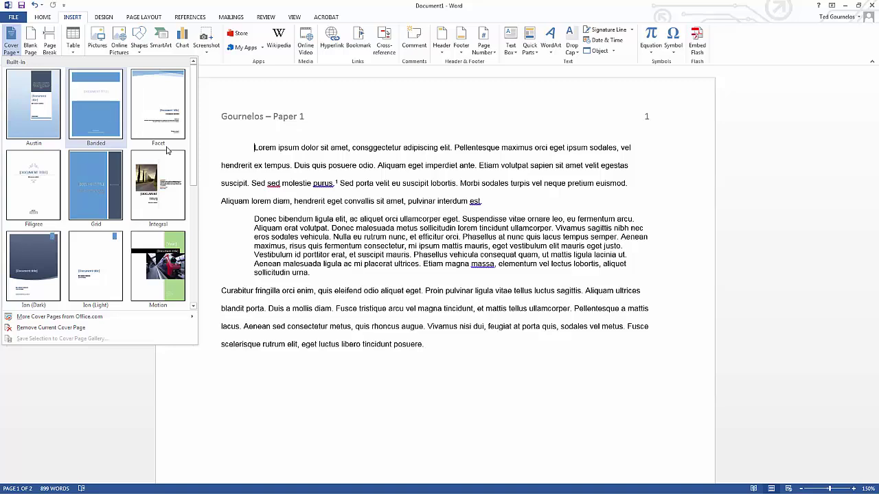
pyautogui.click(244, 160)
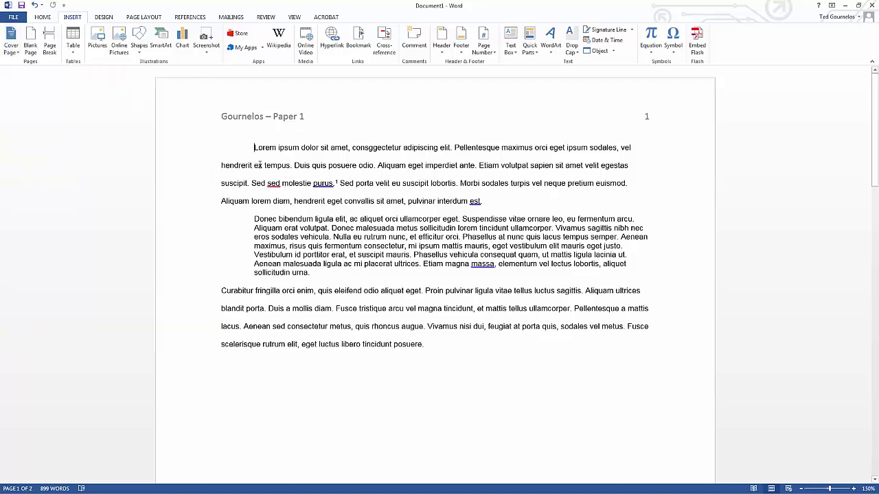